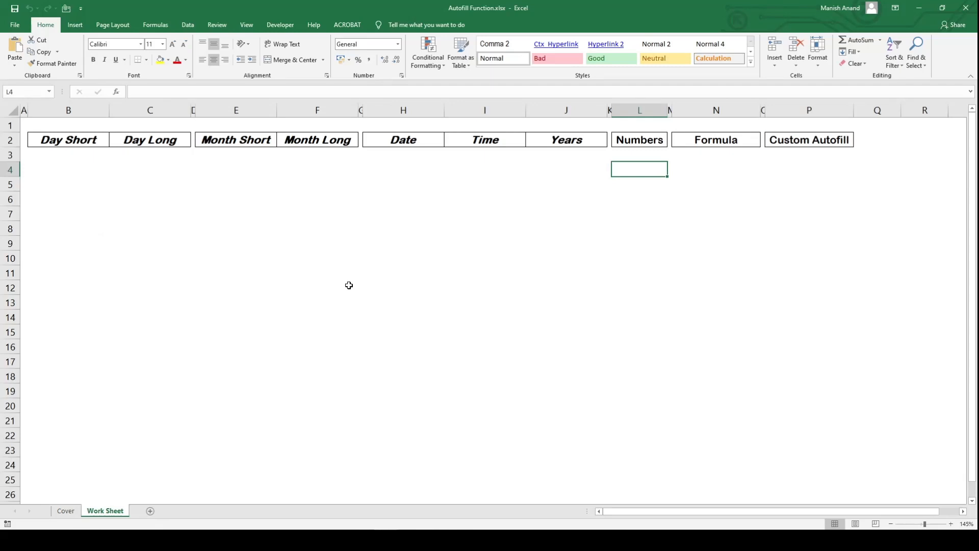
Review the row 2 headings from Day Short in column B across to Custom Autofill in column P
key("ctrl+Home")
key("Down")
key("Right")
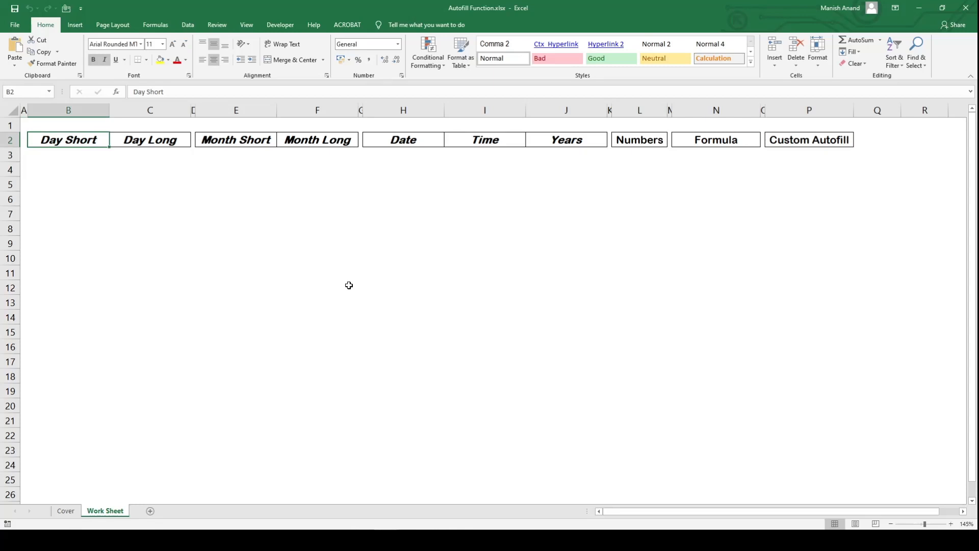
key("Right")
key("Right")
key("Right")
key("Right")
key("Right")
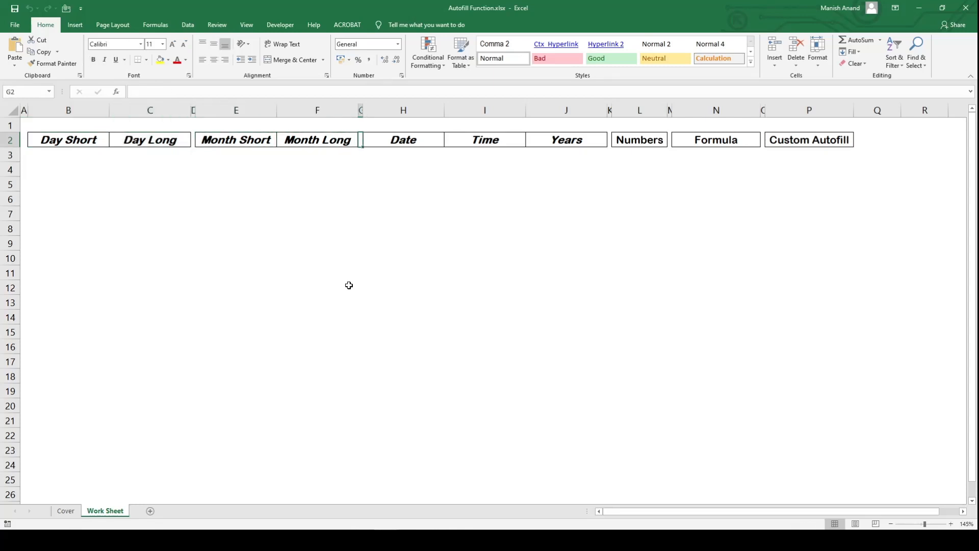
key("Right")
key("Right")
key("Right")
key("Right")
key("Right")
key("Right")
key("Right")
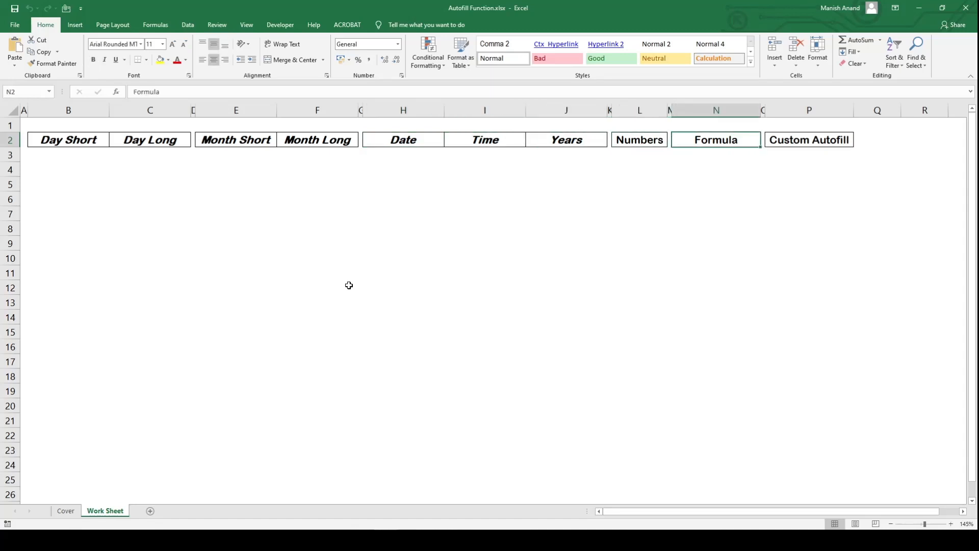
key("Right")
key("Right")
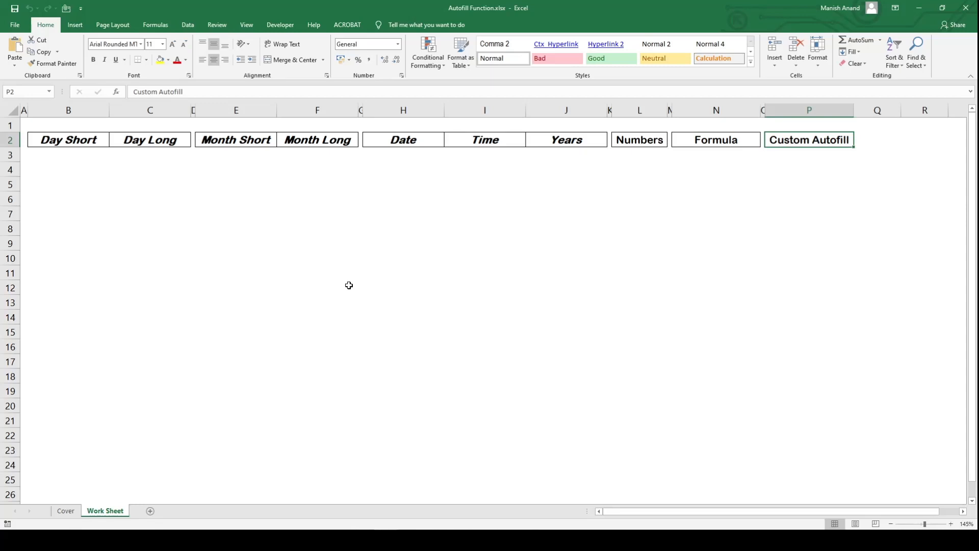
Enter Sun in B4 under Day Short and autofill the short day names down to B10
key("ctrl+Home")
key("Right")
key("Down")
key("Down")
key("Down")
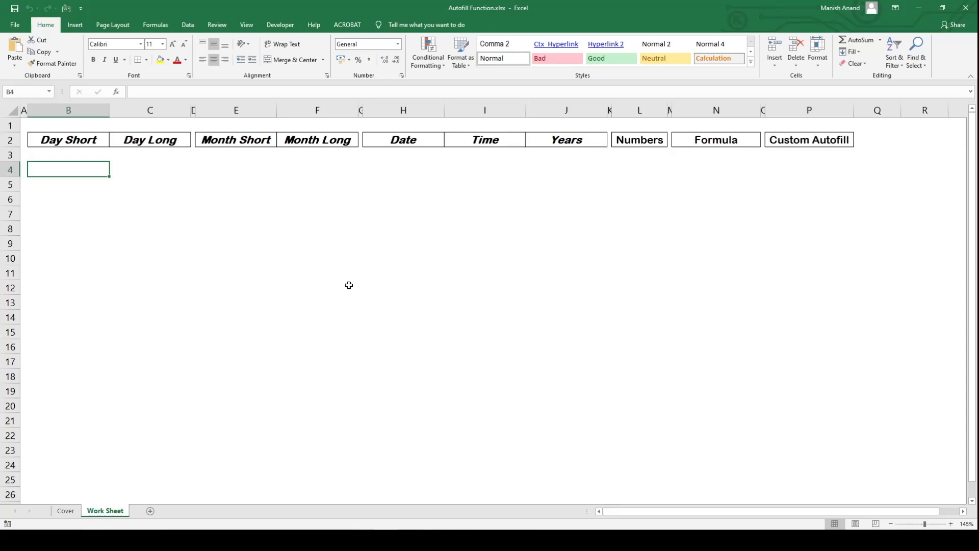
type("Sun")
key("Return")
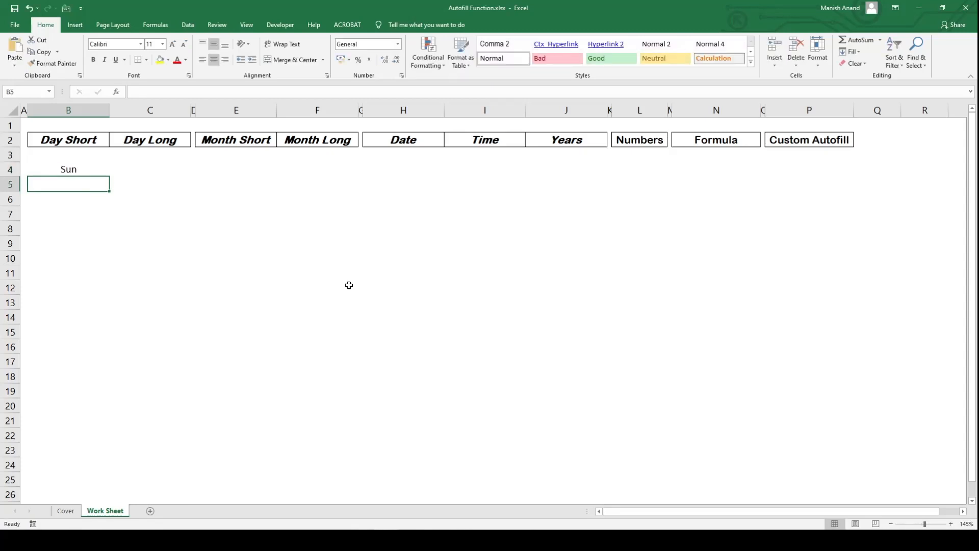
left_click(104, 173)
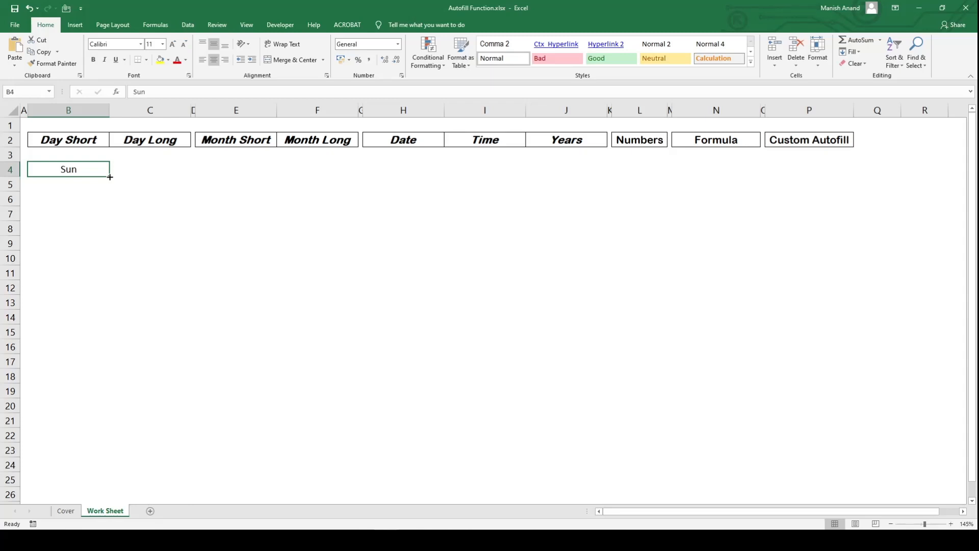
left_click_drag(110, 177, 98, 264)
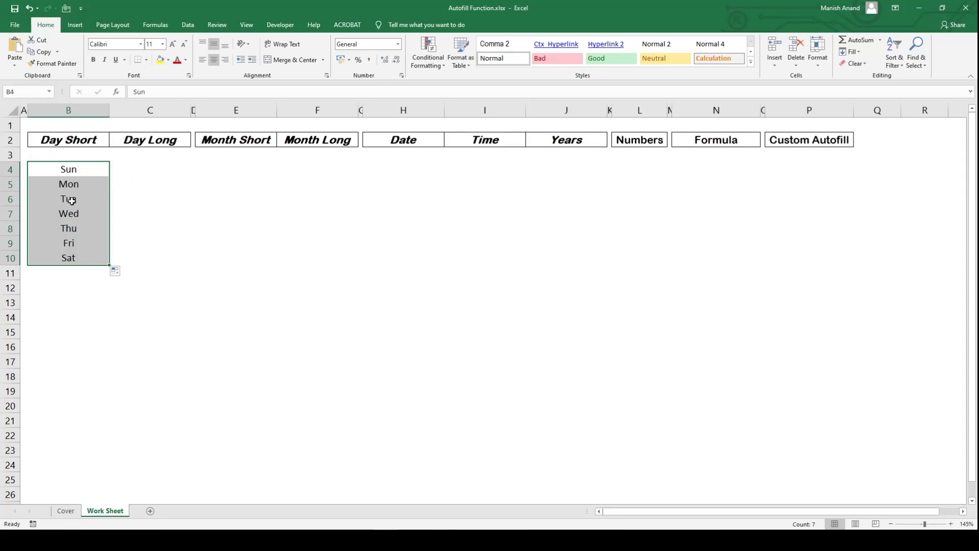
Enter Sunday in C4 under Day Long and autofill the full day names down to C10
left_click(127, 166)
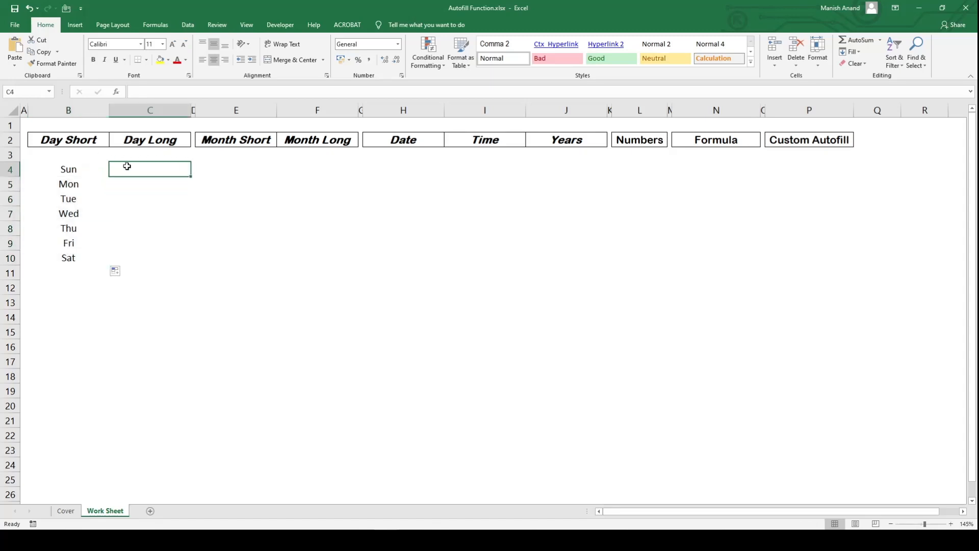
type("Sunday")
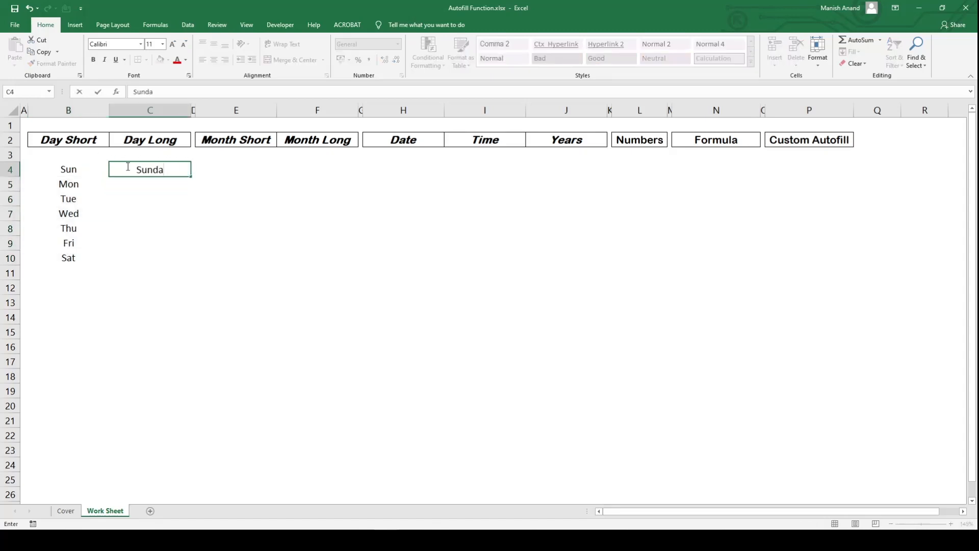
key("Return")
left_click(126, 167)
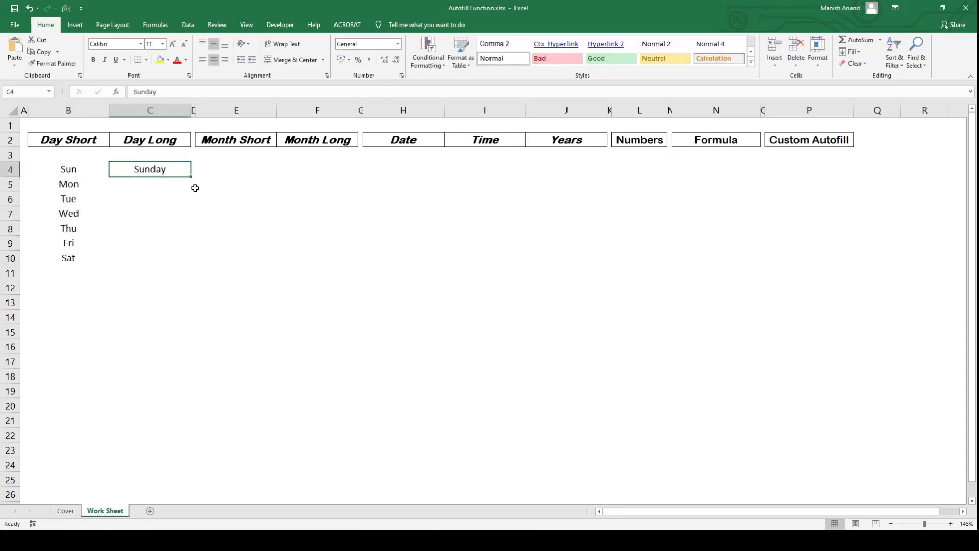
left_click_drag(192, 177, 182, 262)
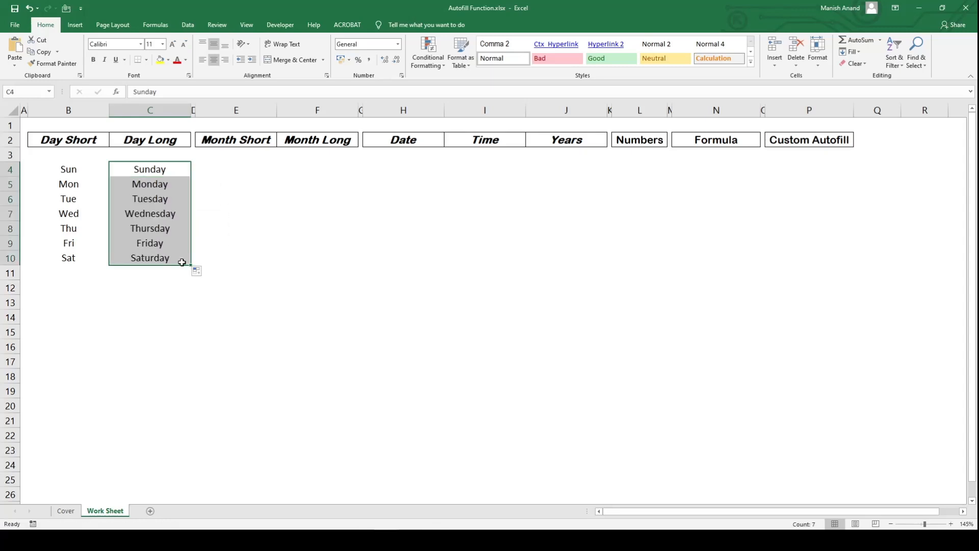
Undo the Day Long fill, then autofill it again from C4 to C10 and review both day lists
left_click(263, 188)
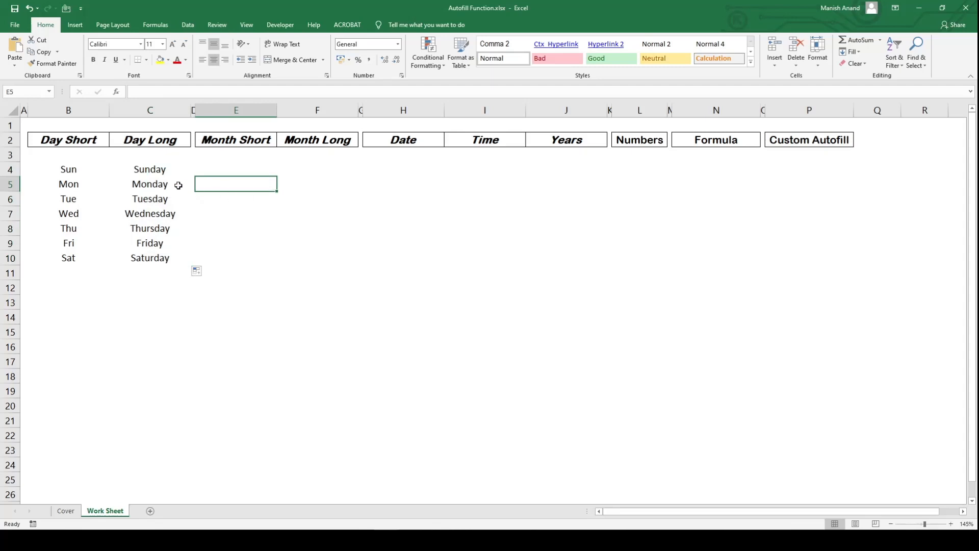
left_click(177, 185)
key("ctrl+z")
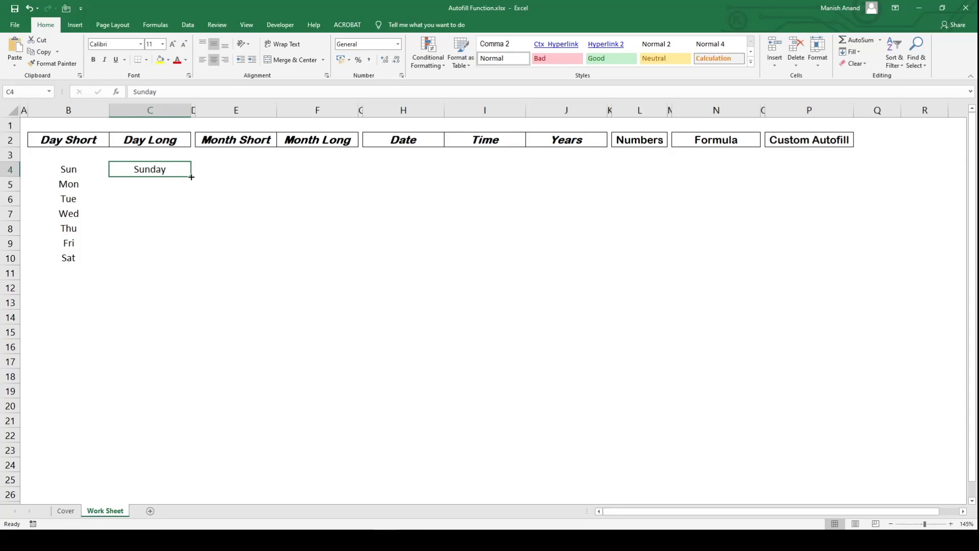
left_click_drag(191, 177, 190, 263)
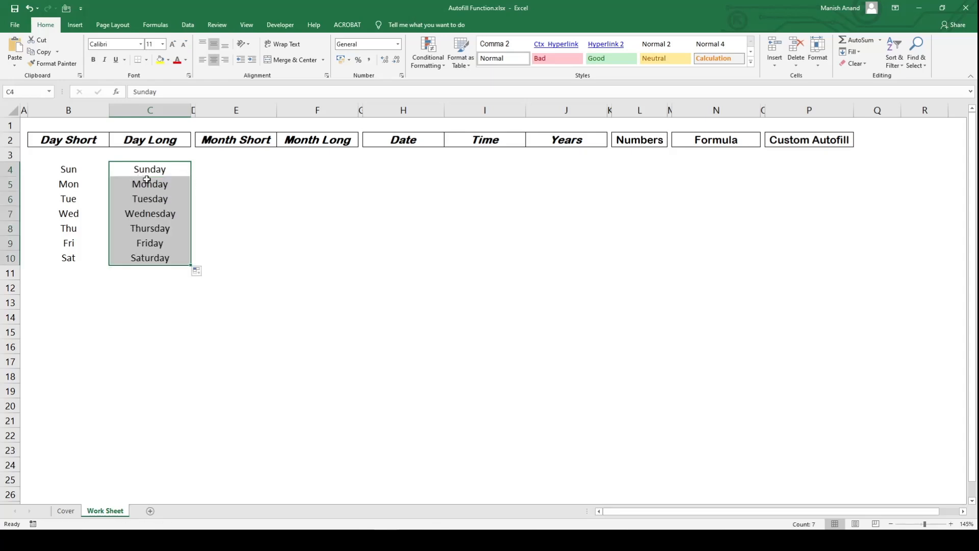
left_click(145, 259)
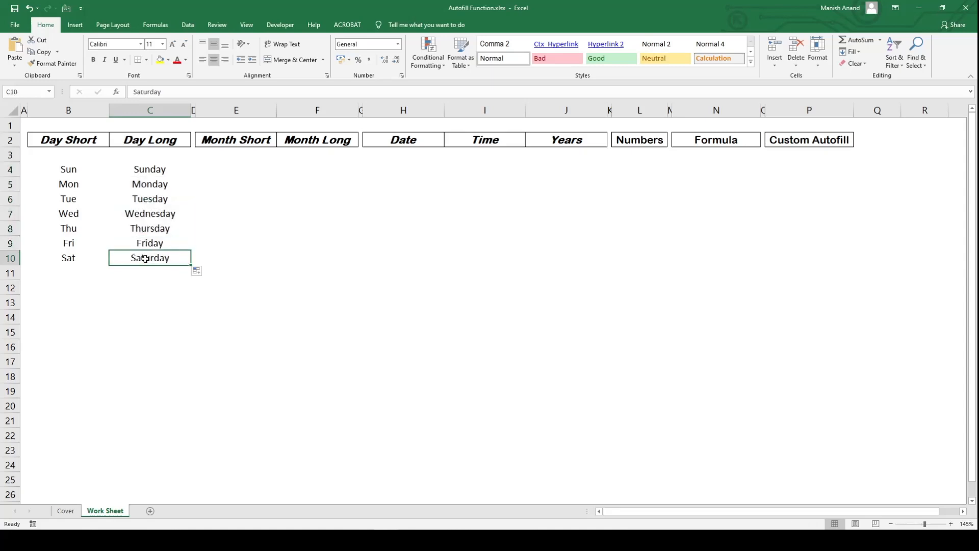
left_click(68, 260)
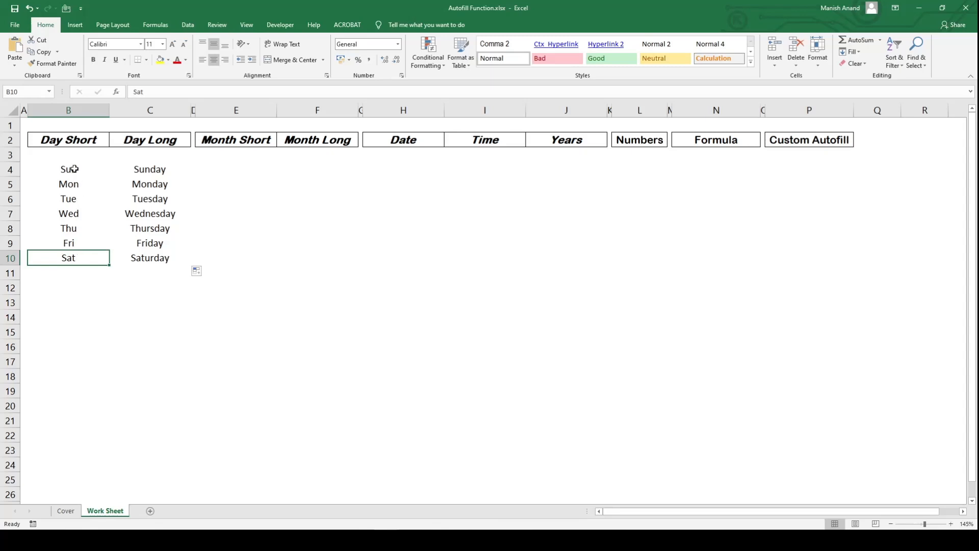
left_click_drag(74, 168, 75, 257)
left_click(154, 169)
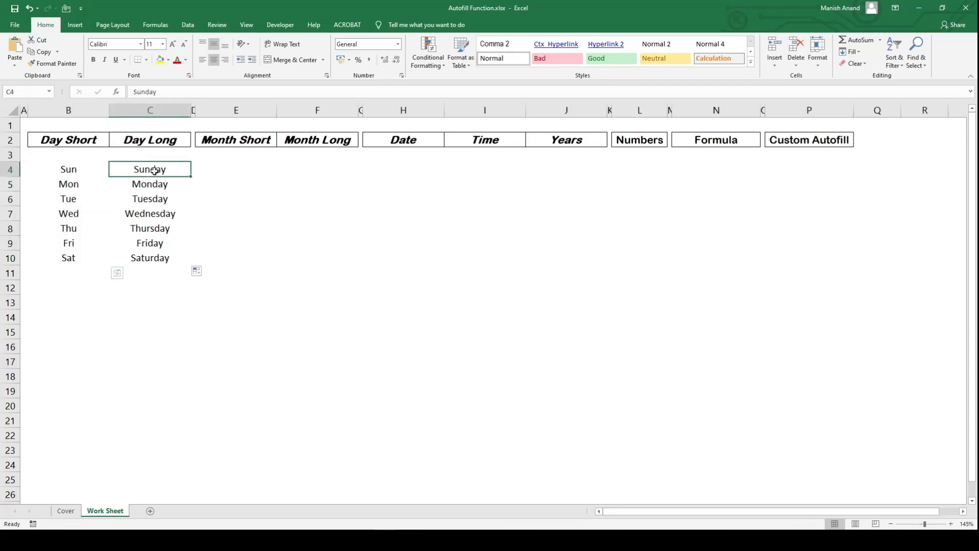
left_click_drag(158, 168, 151, 254)
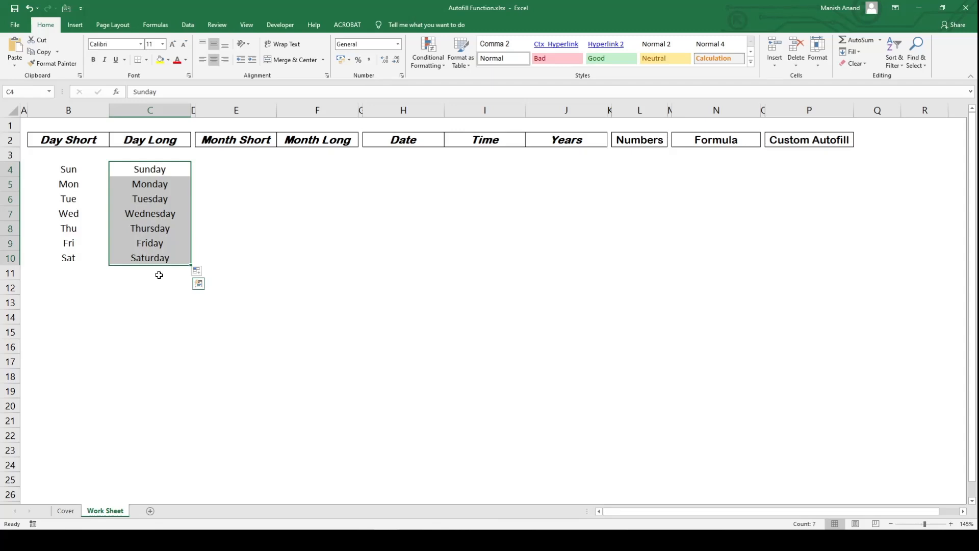
Enter Jan in E4 under Month Short
left_click(237, 160)
left_click(234, 172)
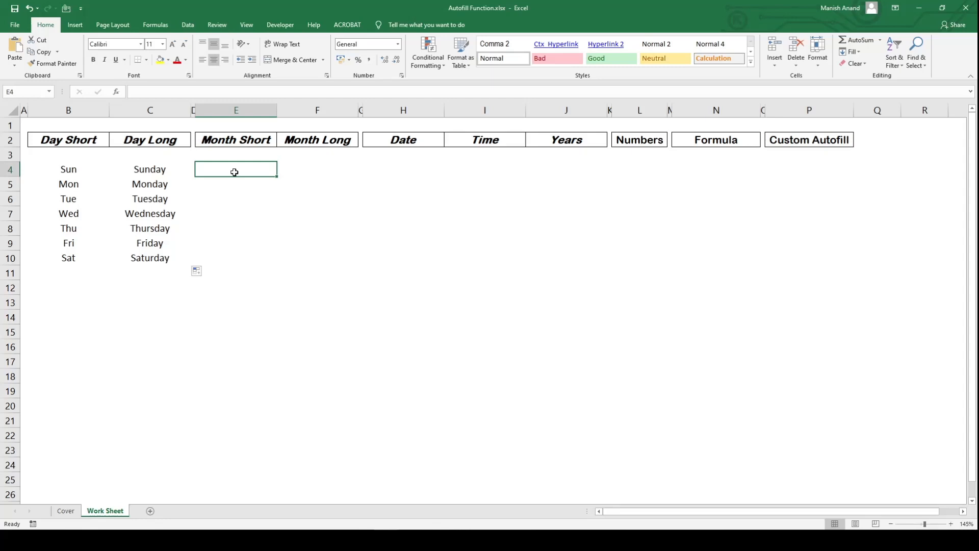
type("Janu")
key("BackSpace")
key("BackSpace")
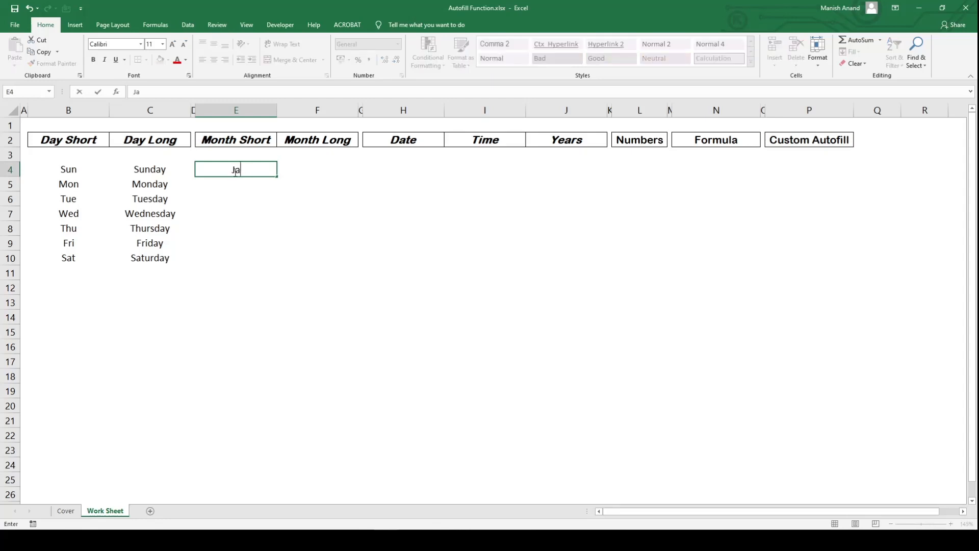
type("n")
key("ctrl+Return")
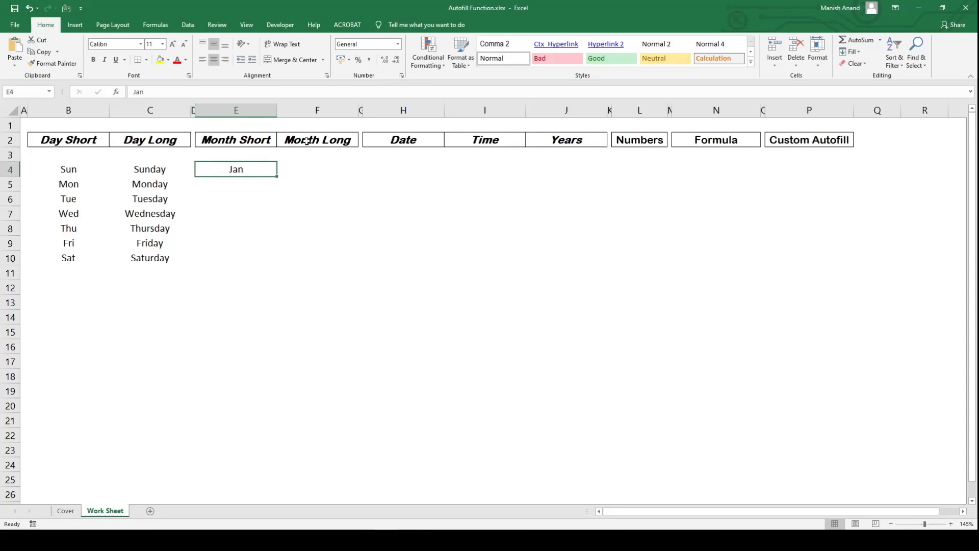
Examine columns D and F on either side of Month Short for adjacent data that could guide an automatic fill
left_click(276, 177)
left_click(290, 186)
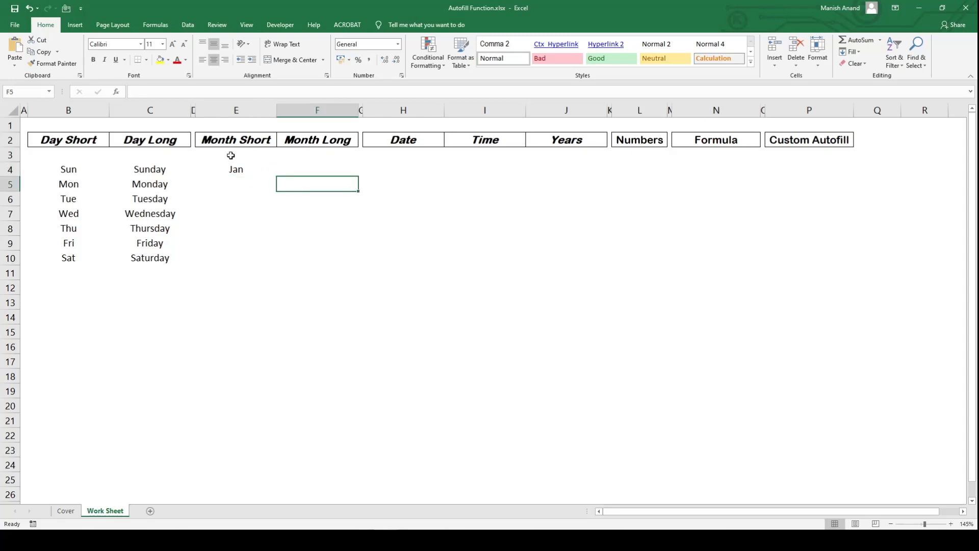
left_click(193, 109)
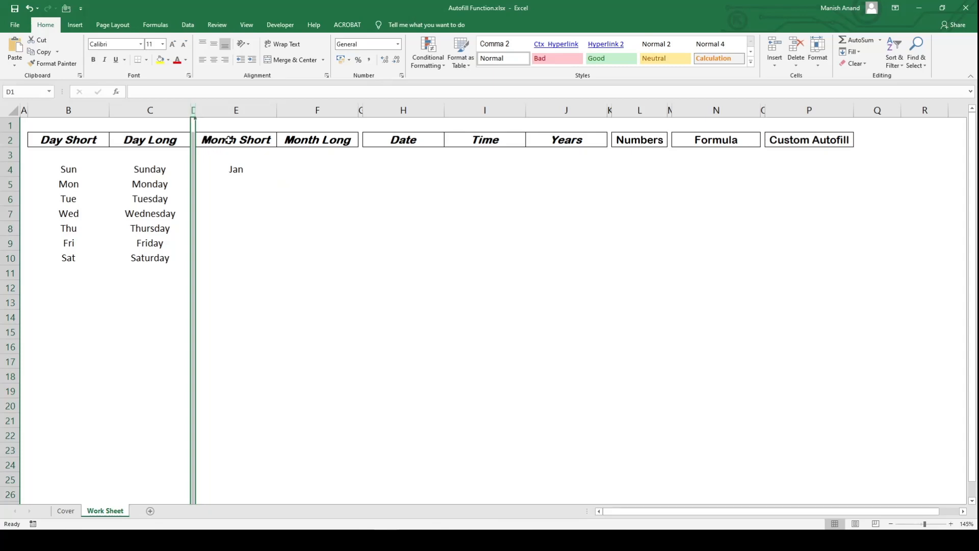
left_click(313, 105)
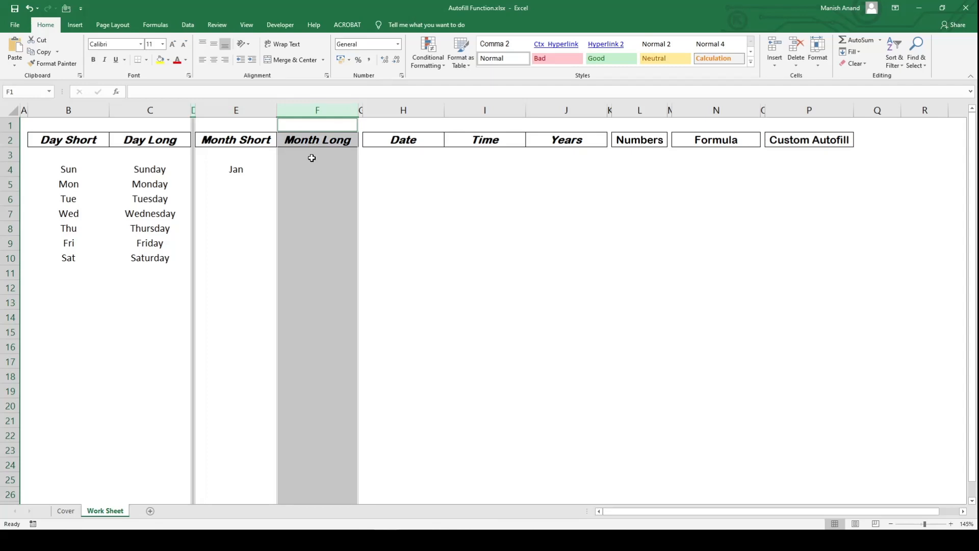
left_click_drag(312, 158, 322, 269)
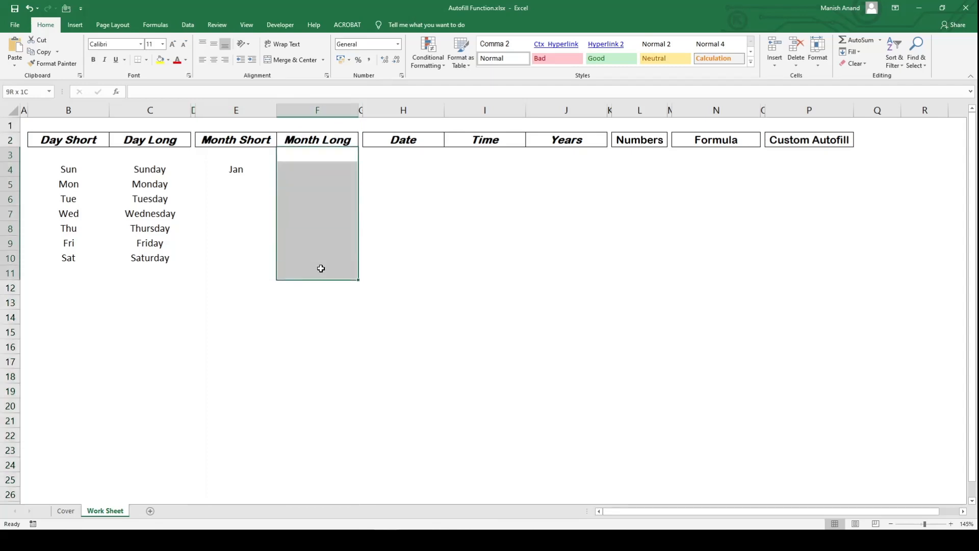
left_click(249, 170)
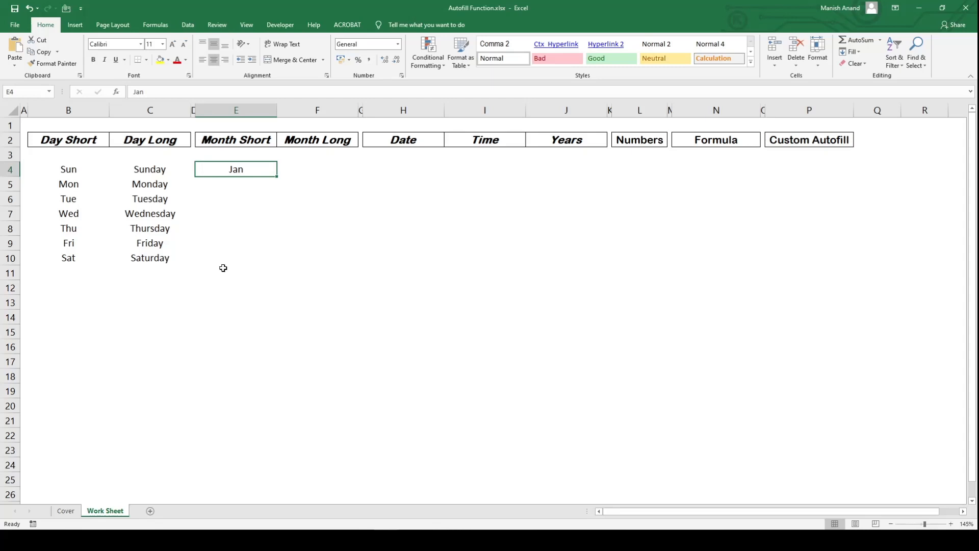
left_click(193, 110)
left_click(299, 109, "ctrl")
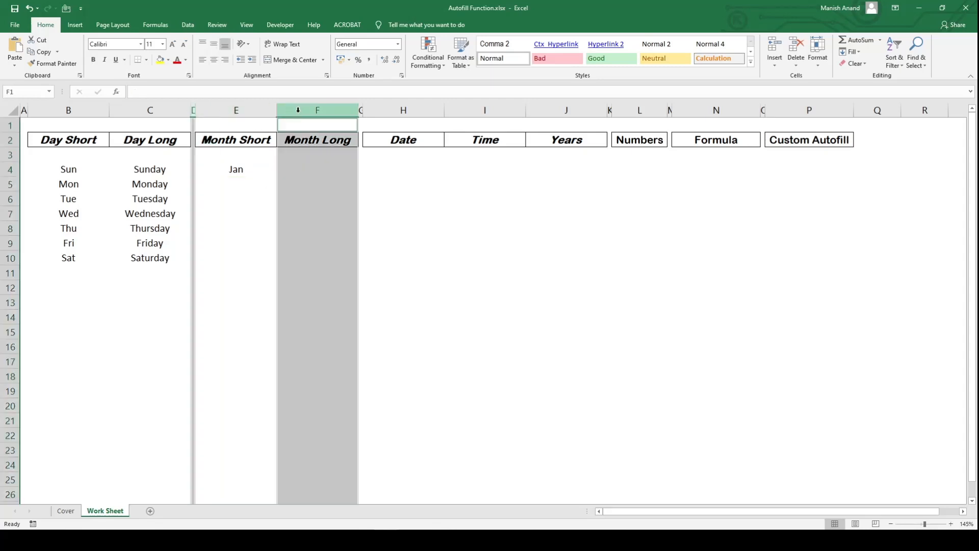
Autofill the short month names from Jan in E4 down to E15
left_click(243, 172)
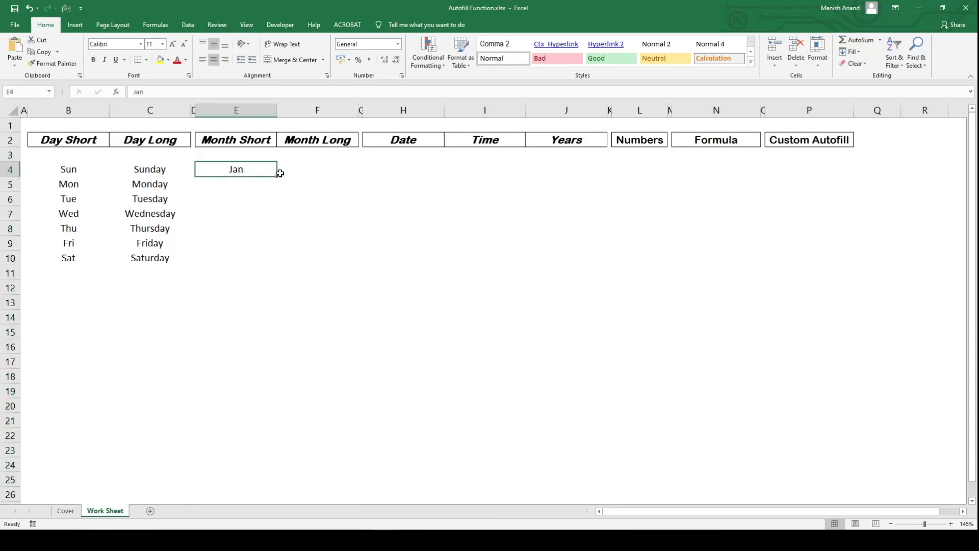
left_click_drag(278, 175, 262, 340)
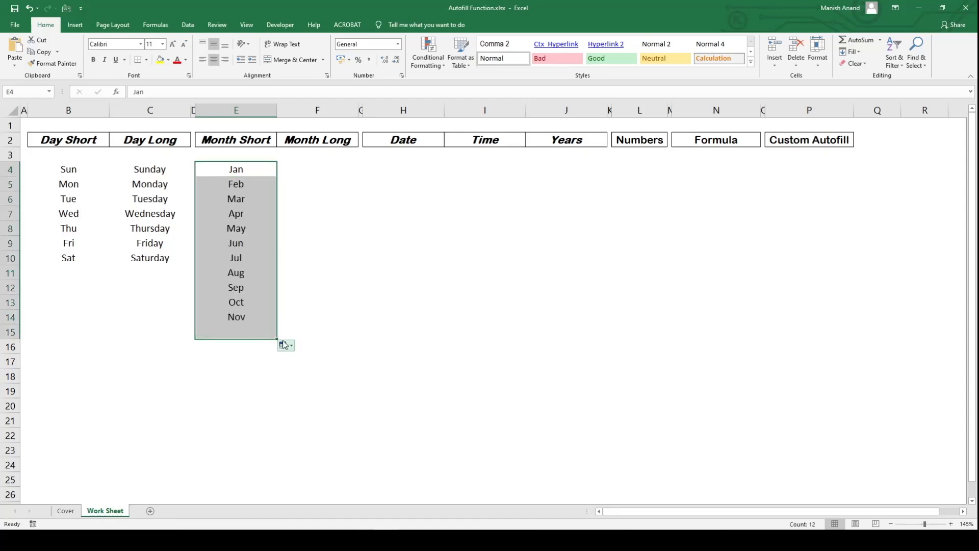
Enter January in F4 under Month Long and autofill the full month names down to F15
left_click(305, 170)
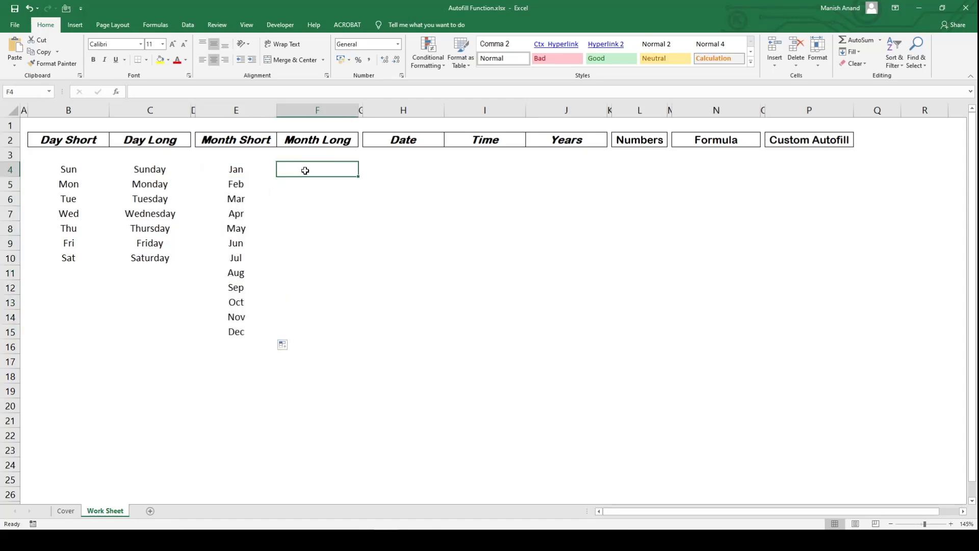
type("ja")
key("BackSpace")
key("BackSpace")
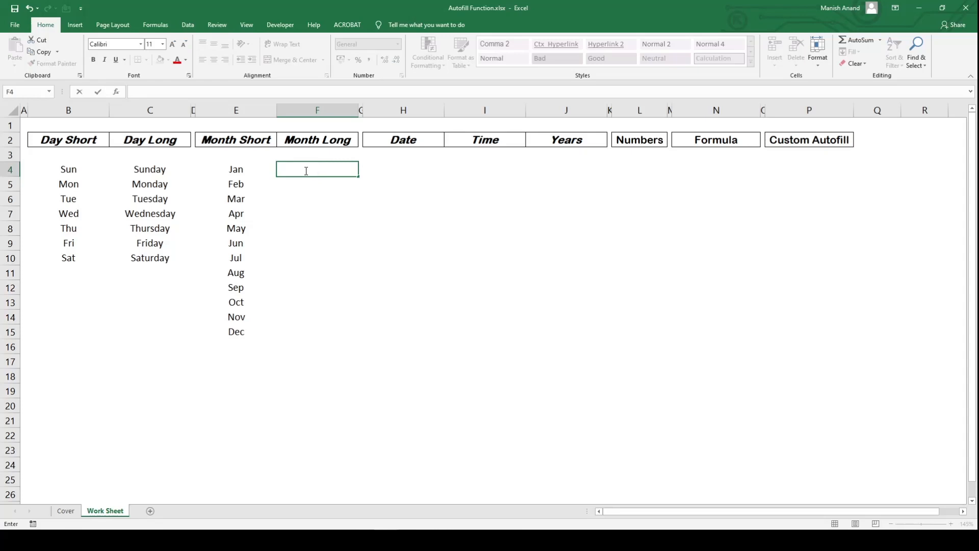
type("January")
key("Return")
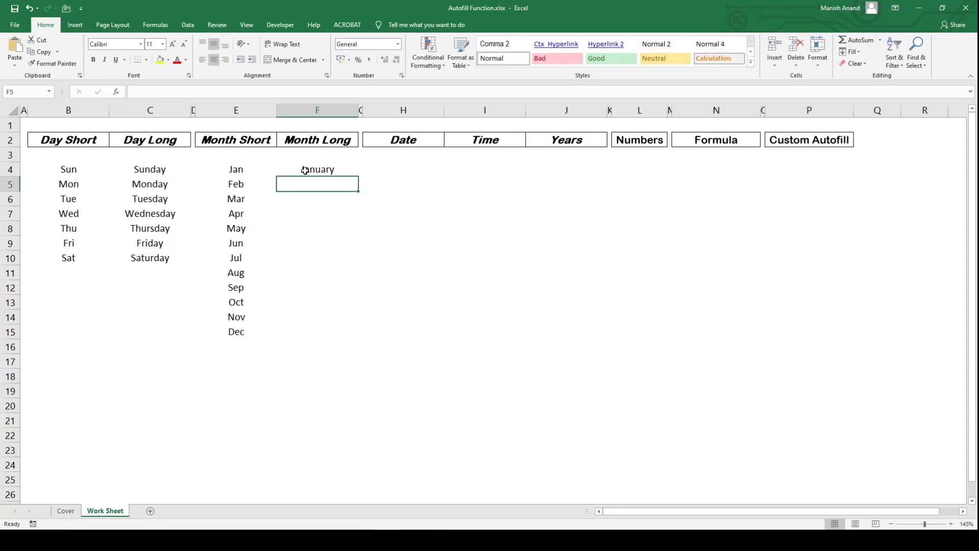
left_click(304, 171)
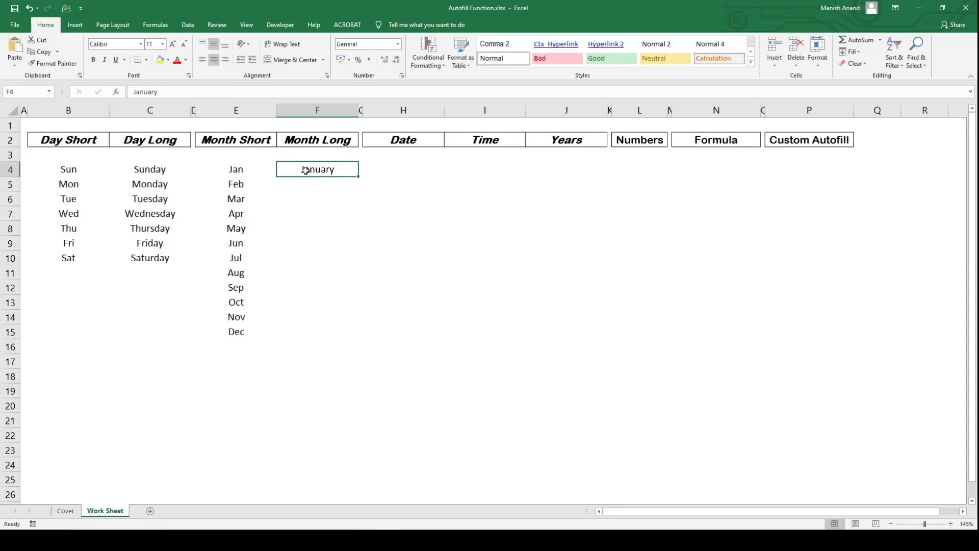
double_click(360, 176)
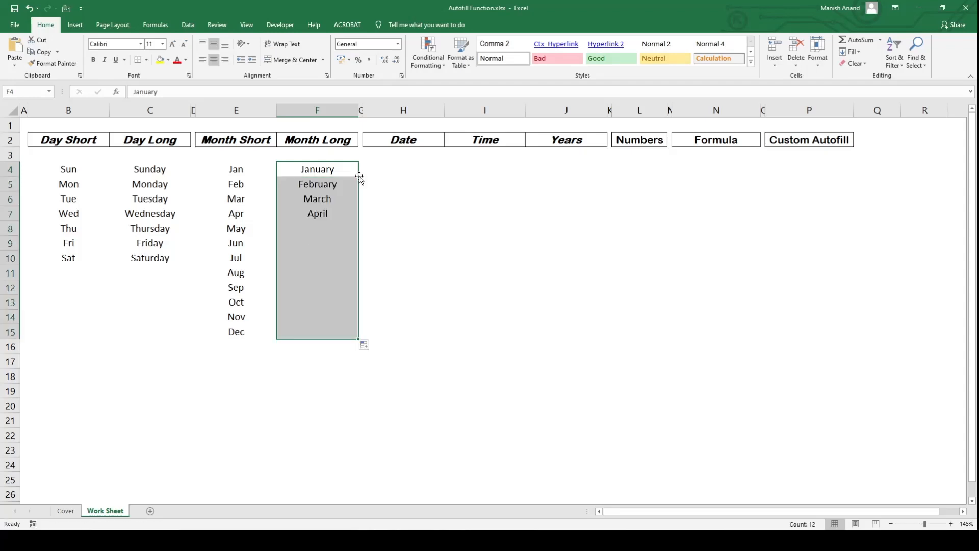
Enter the date 01/01/2021 in H4 under Date
left_click(315, 332)
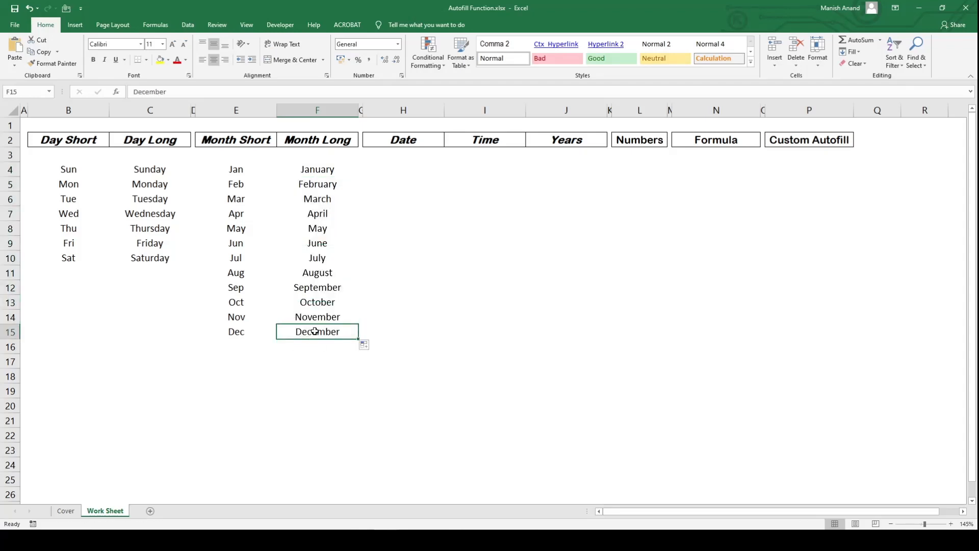
left_click(403, 168)
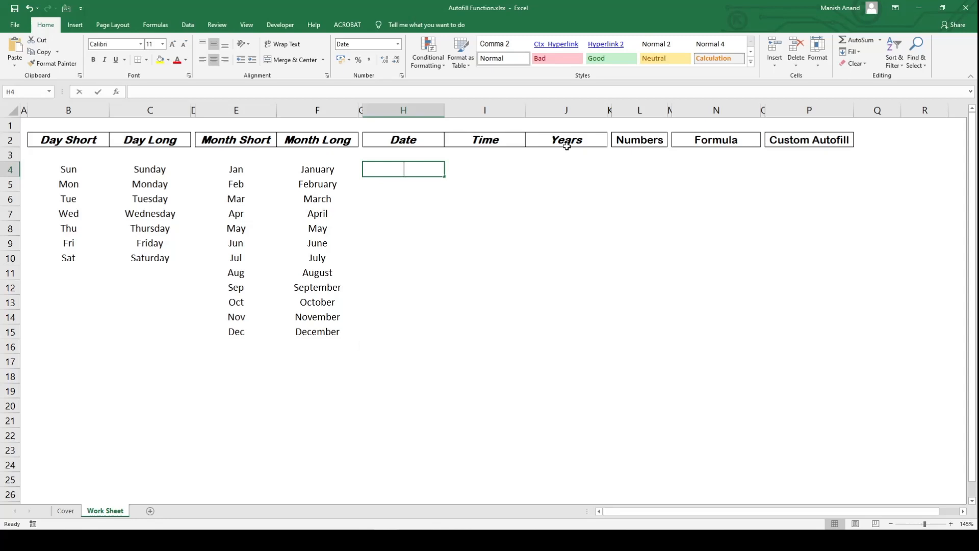
type("01/01")
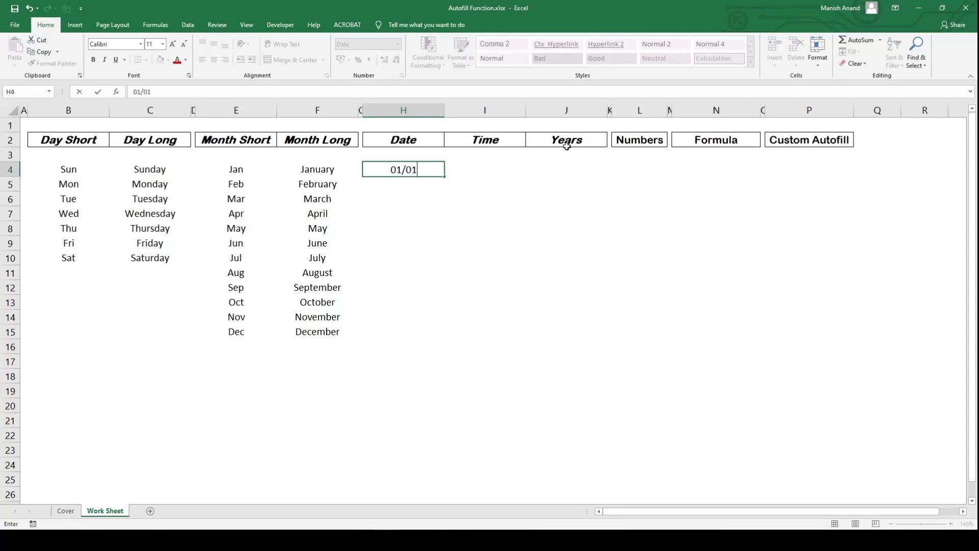
type("/2021")
key("Return")
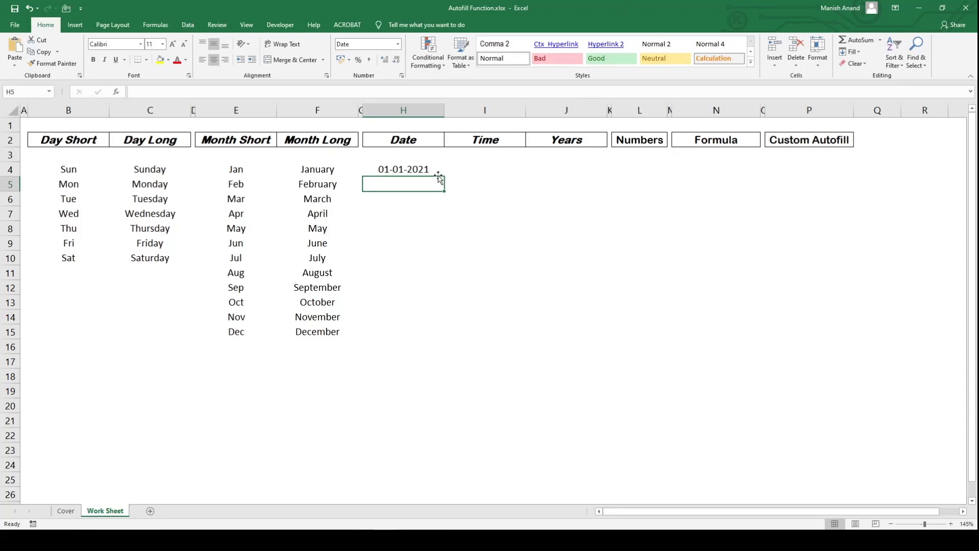
Autofill consecutive daily dates from H4 down to H15
left_click(435, 172)
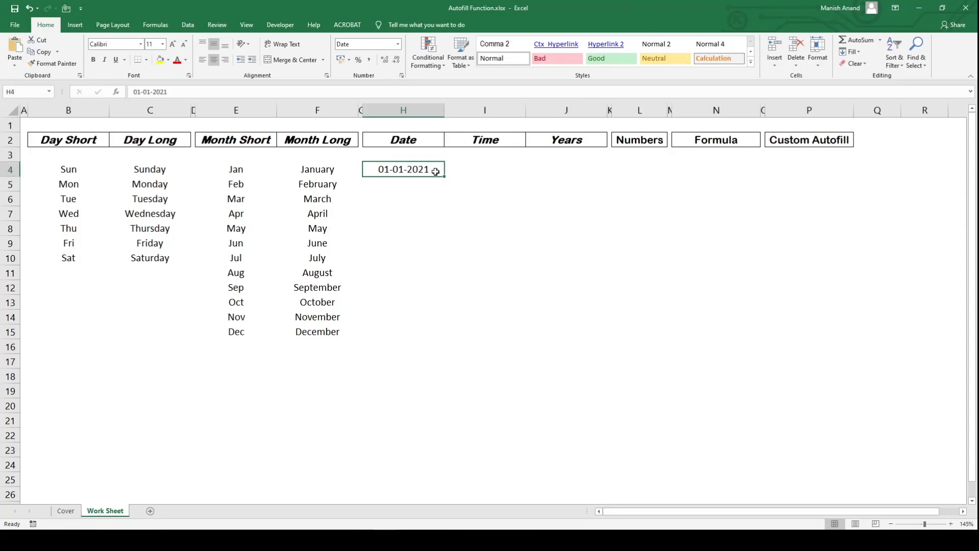
left_click(361, 110)
left_click(470, 108)
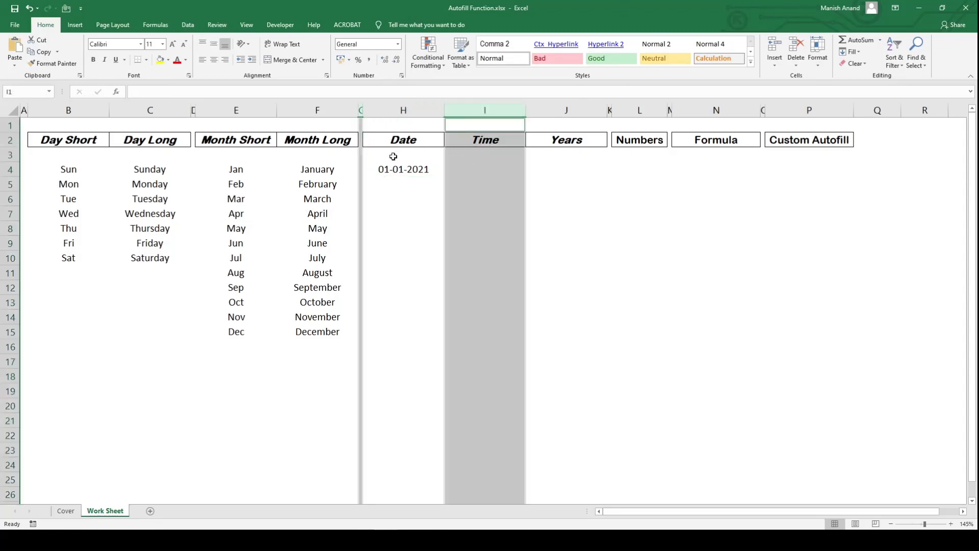
left_click(404, 169)
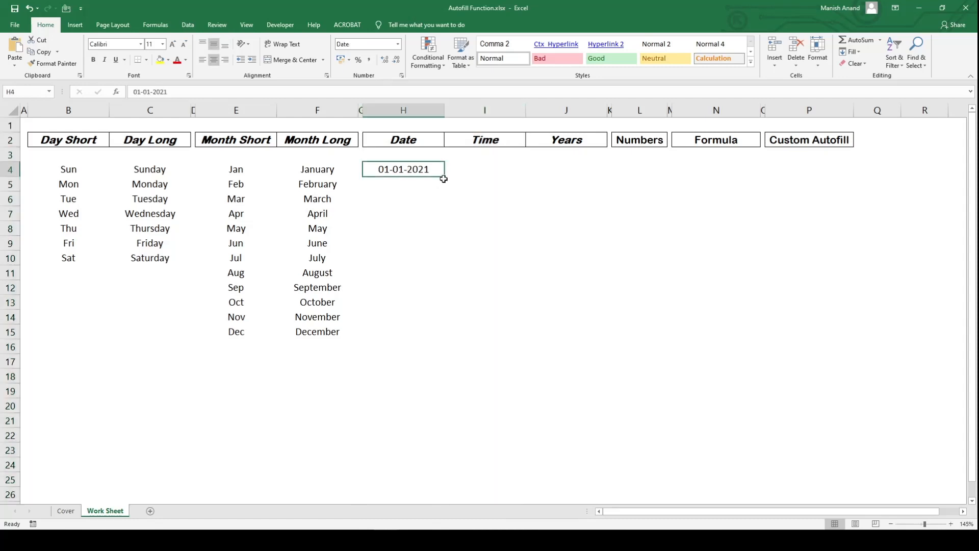
left_click_drag(445, 176, 437, 334)
left_click(505, 316)
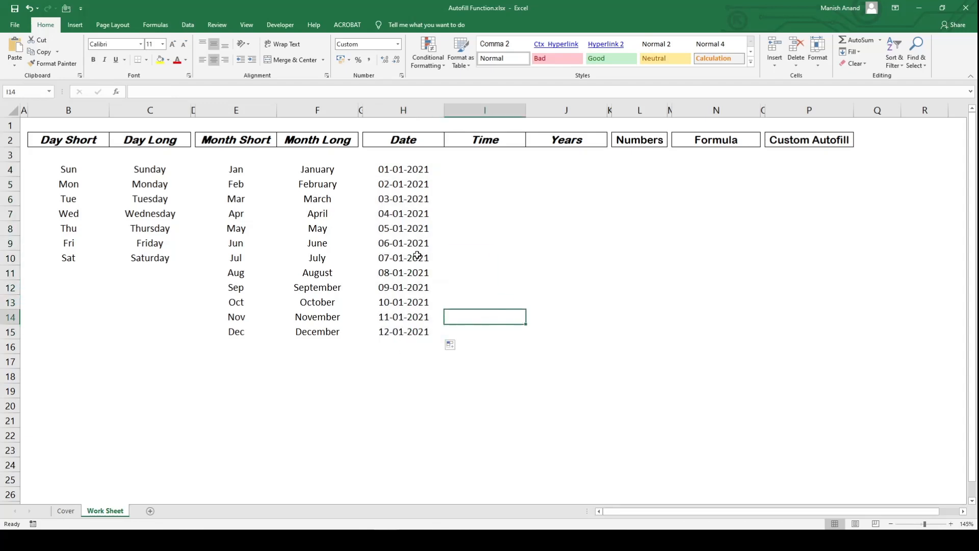
Enter 9:00 AM in I4 under Time
left_click(471, 165)
type("9")
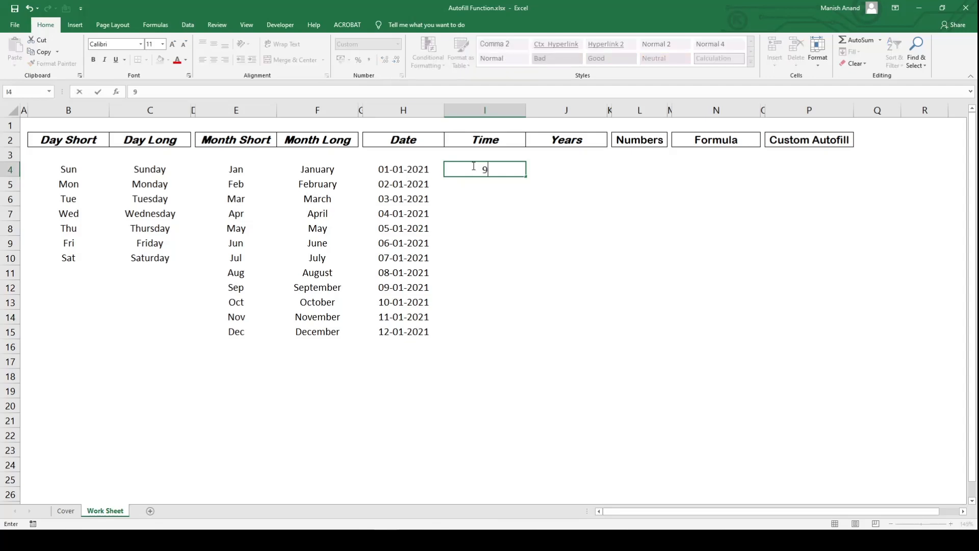
type(":00 AM")
key("Return")
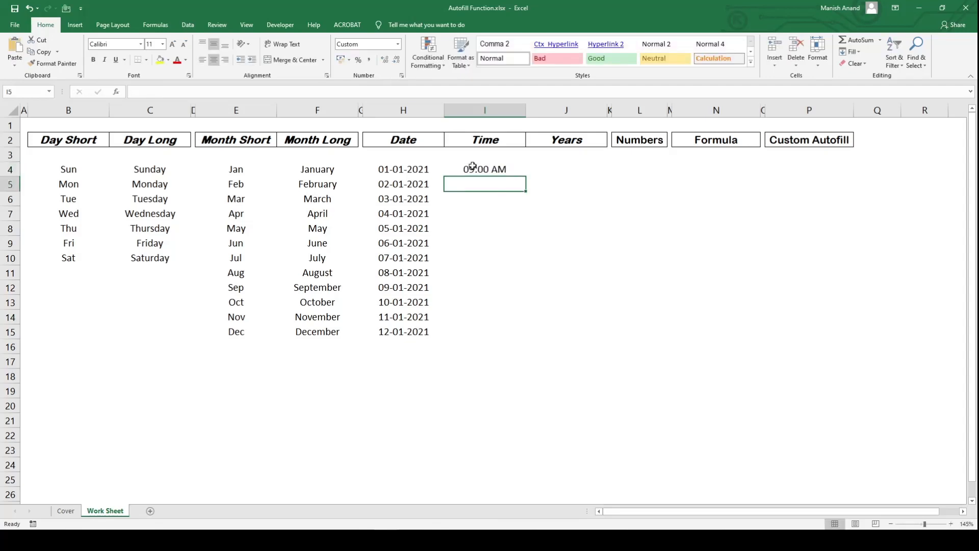
Autofill hourly times from I4 down to I15
left_click(473, 166)
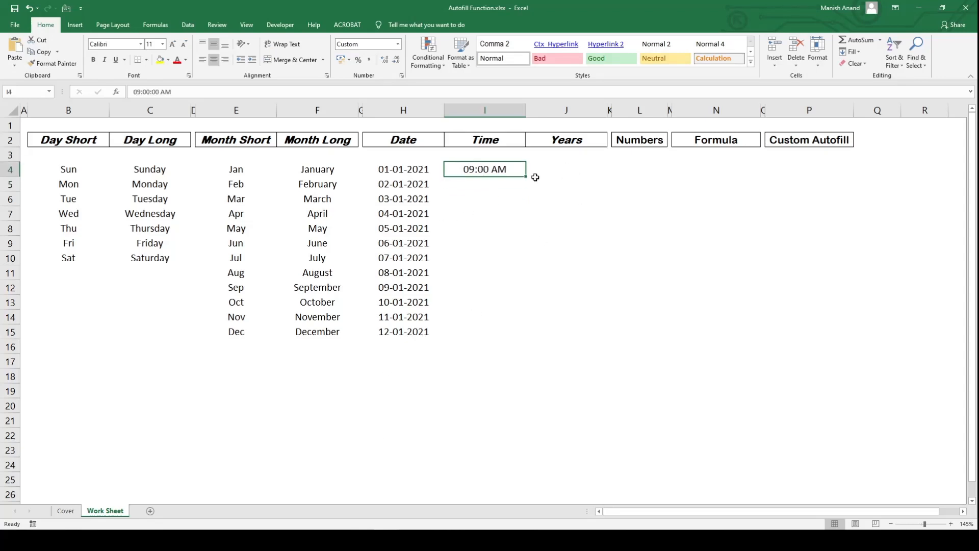
left_click_drag(527, 176, 526, 338)
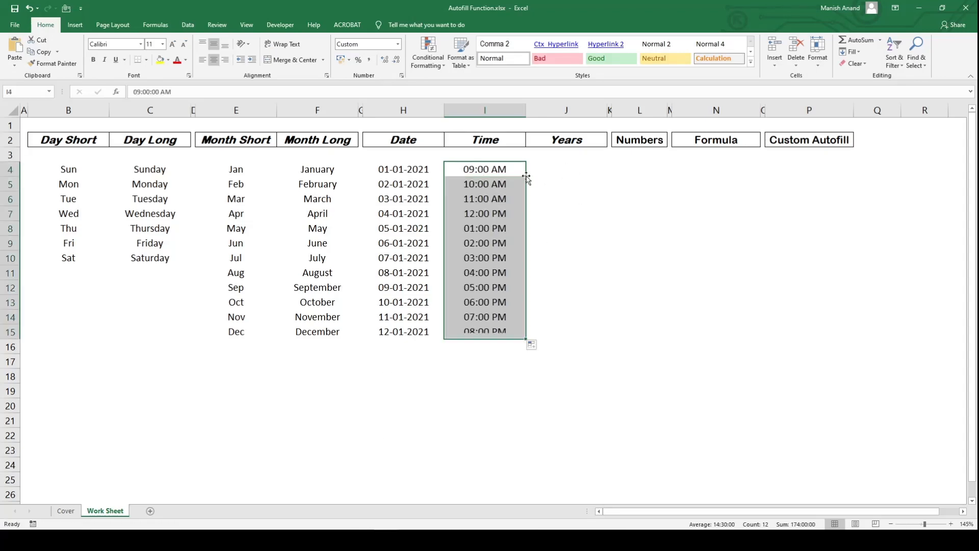
left_click(486, 330)
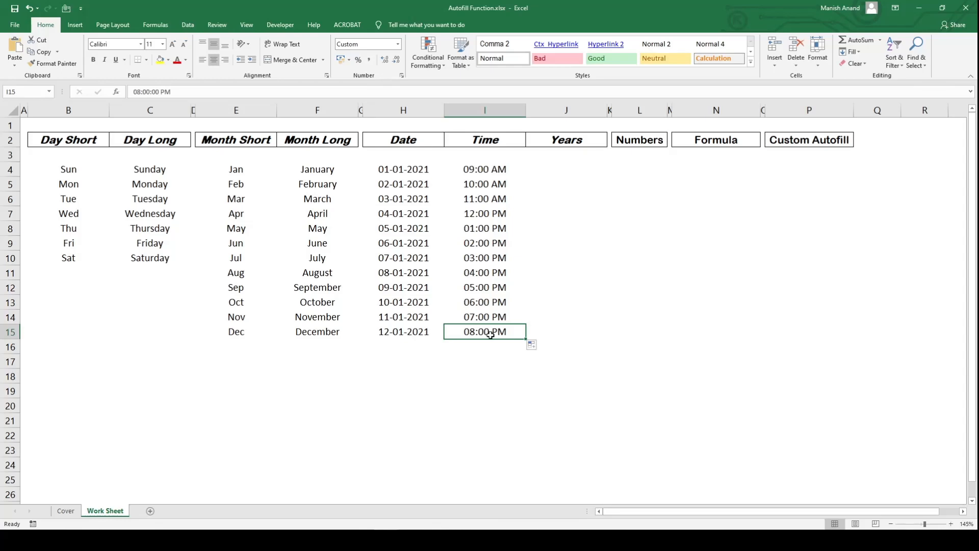
Replace the second time in I5 with 09:15 AM to define a 15-minute interval
key("ctrl+Up")
key("Down")
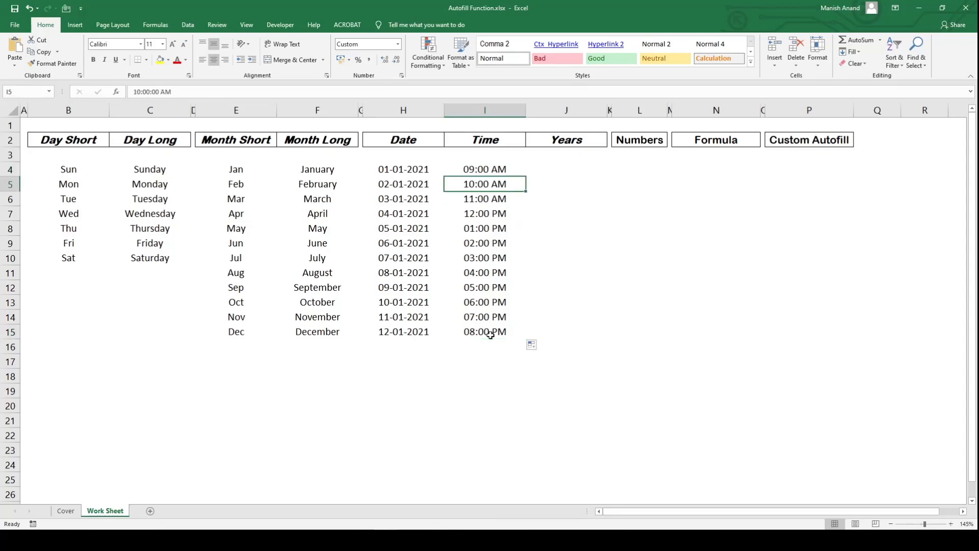
key("Up")
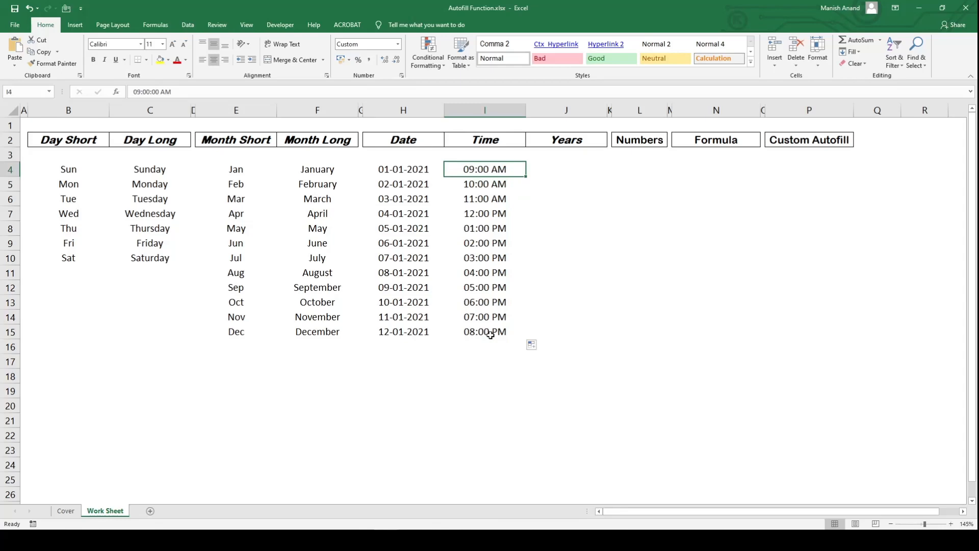
key("Down")
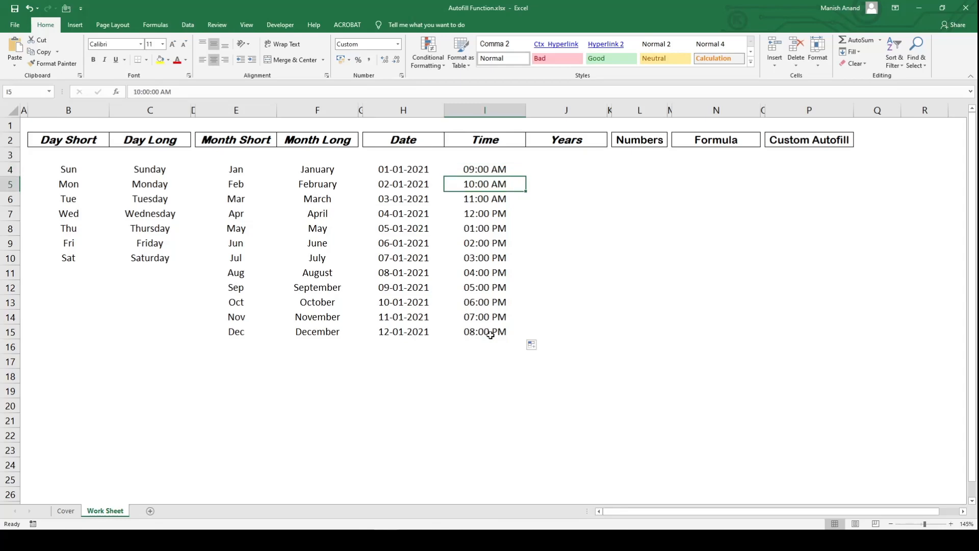
type("09:")
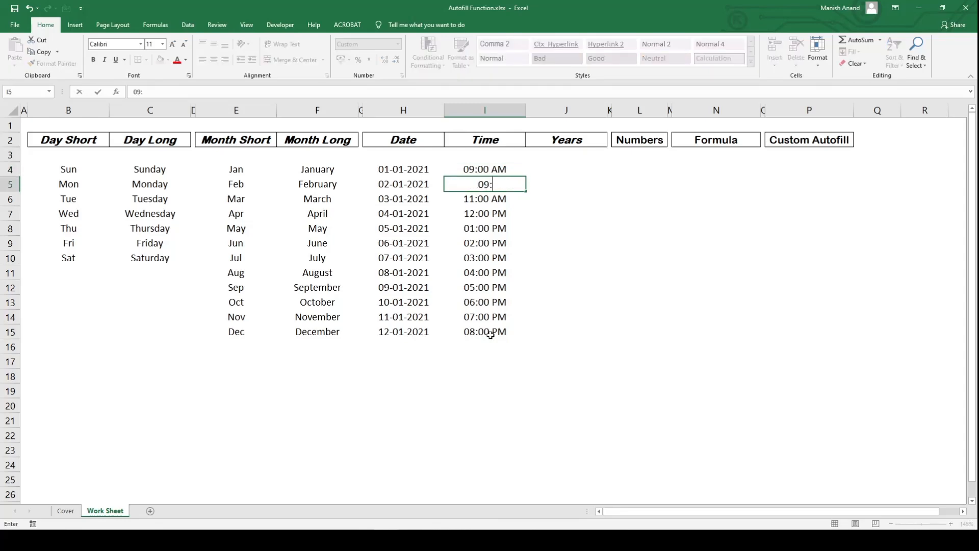
type("15 AM")
key("Return")
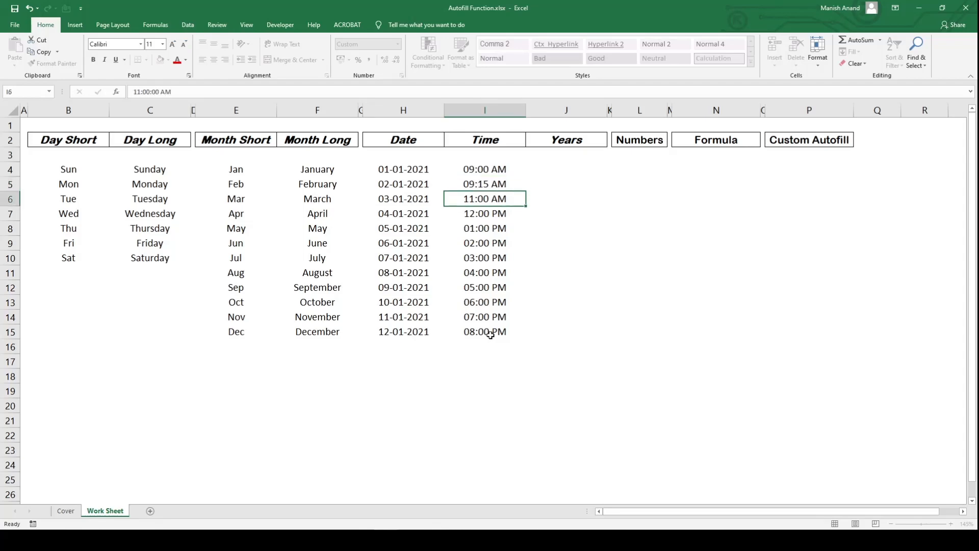
Autofill the 15-minute time series from the pair I4:I5 down to I15
key("Up")
key("shift+Up")
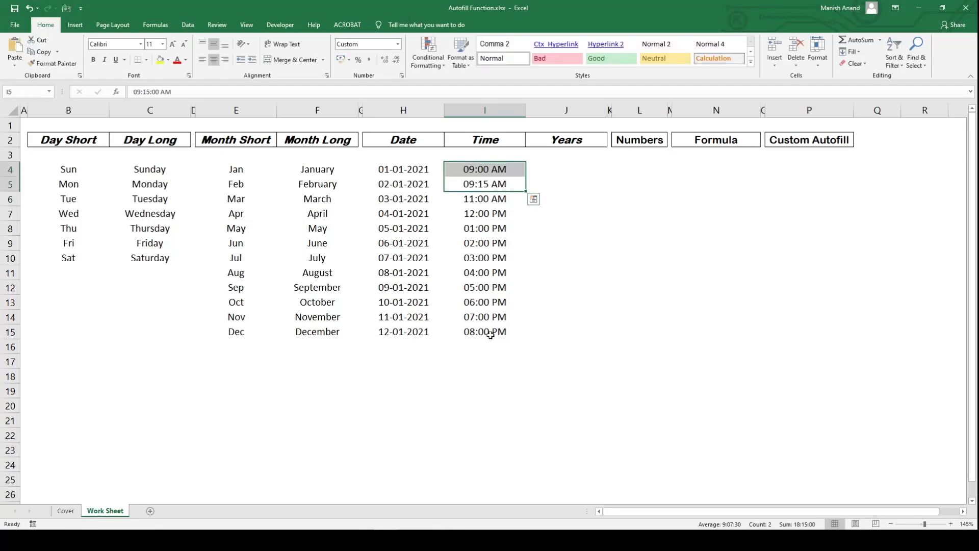
left_click(542, 271)
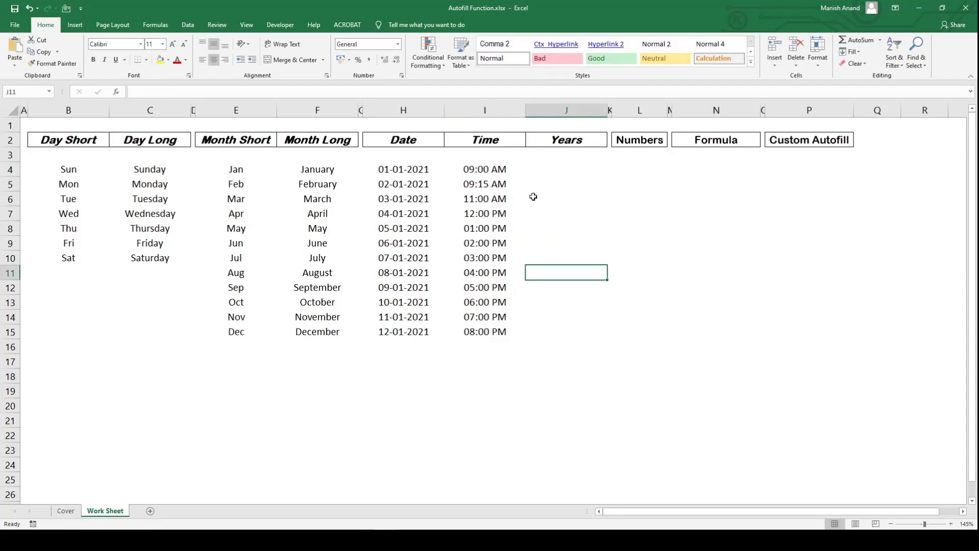
left_click_drag(503, 169, 501, 185)
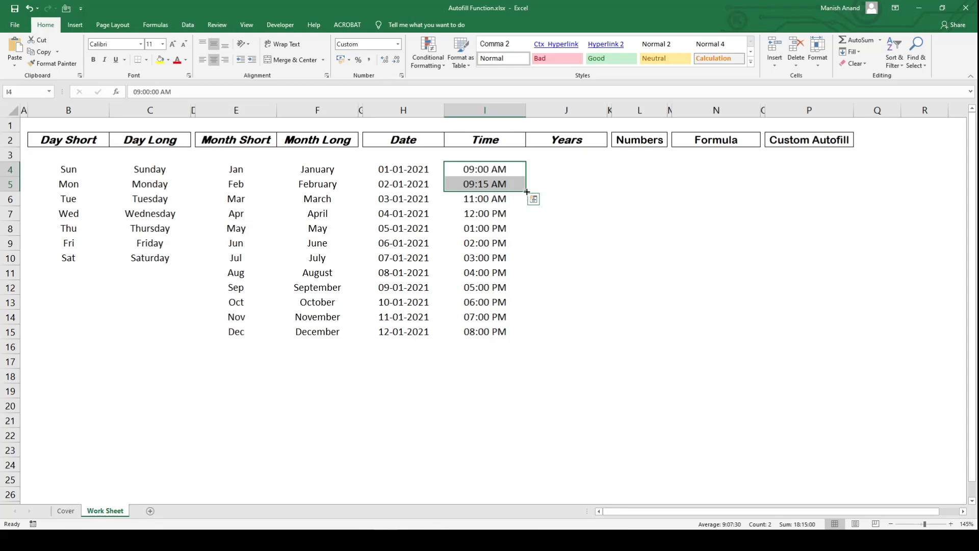
left_click_drag(526, 191, 527, 339)
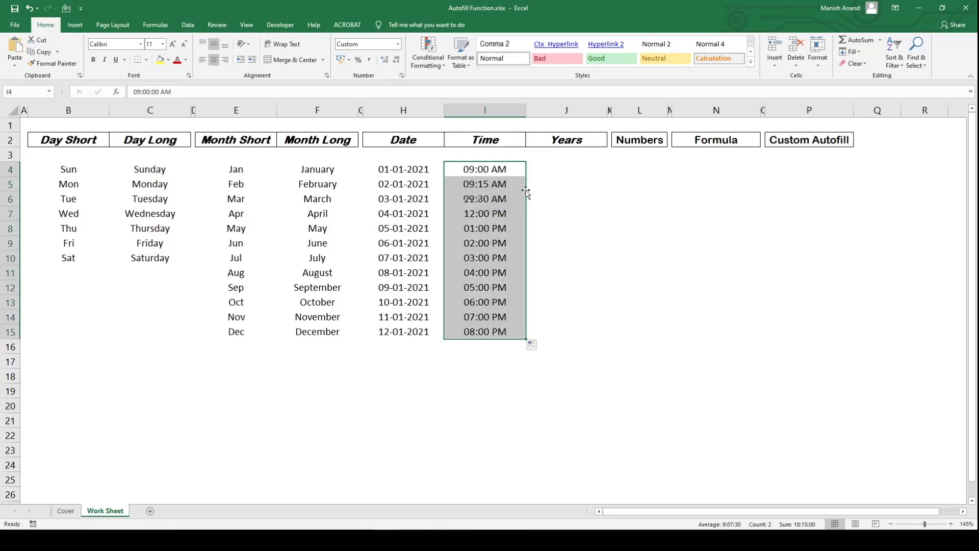
Check the interval between the filled times in I6 through I11
left_click(586, 234)
left_click(477, 199)
left_click(474, 214)
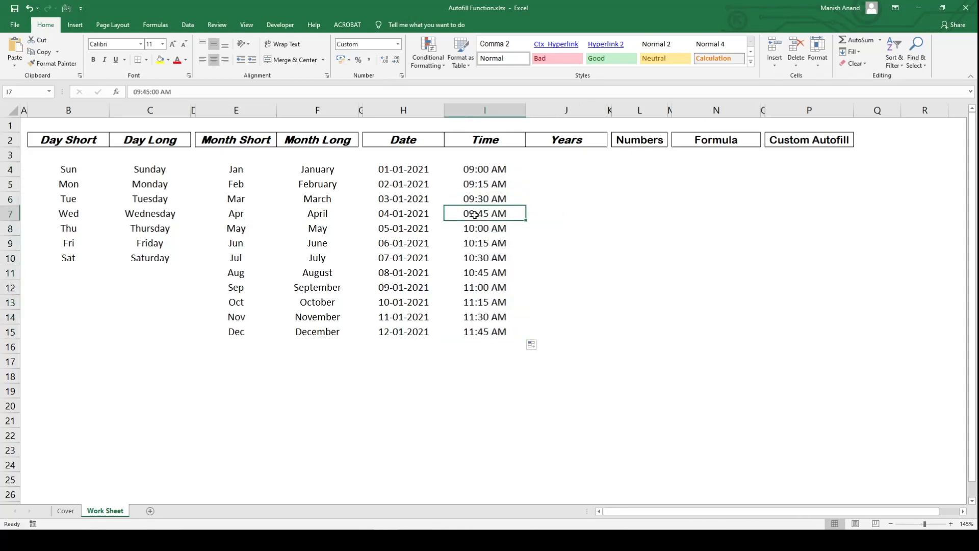
left_click(472, 231)
left_click(473, 244)
left_click(473, 257)
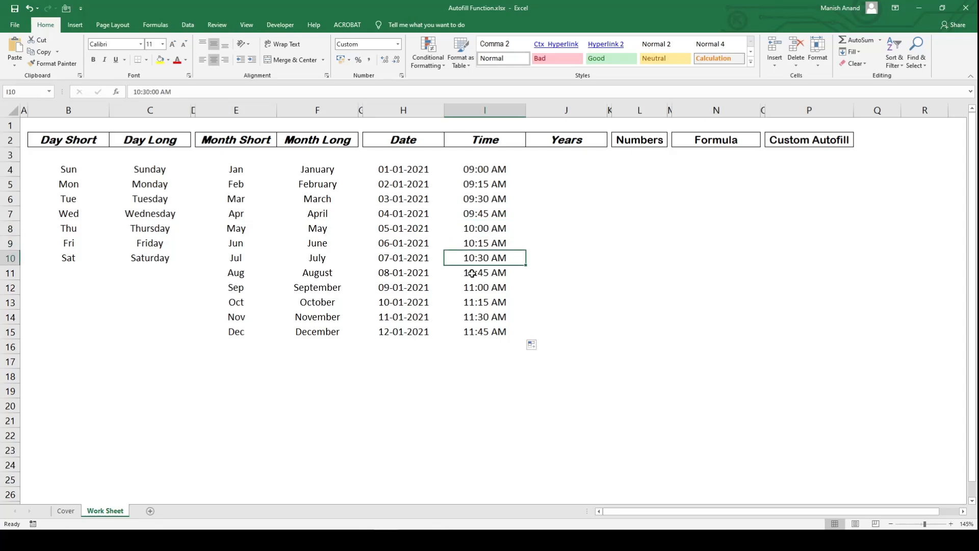
left_click(473, 273)
left_click(617, 263)
Enter the year 2012 in J4 under Years
left_click(560, 168)
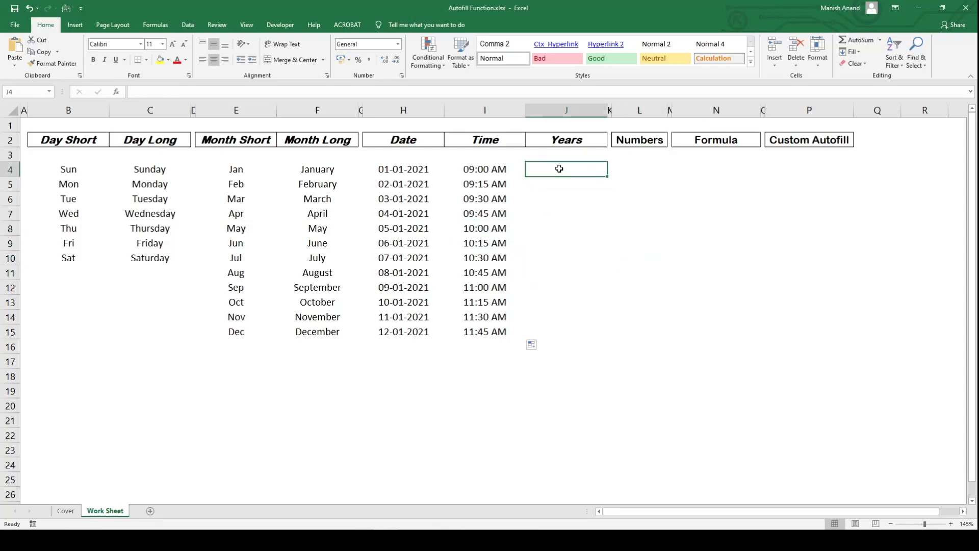
type("2021")
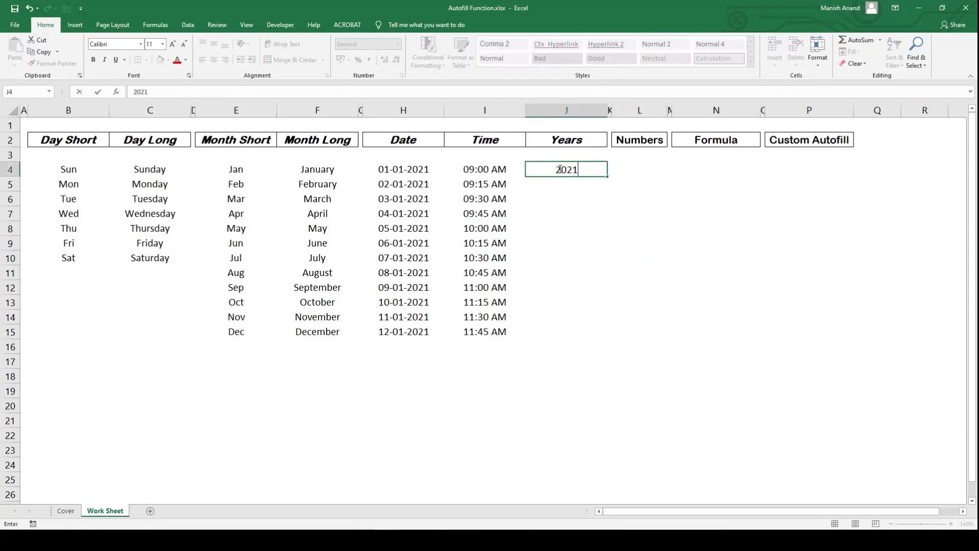
key("BackSpace")
key("BackSpace")
type("12")
key("Return")
Fill the year from J4 down to J14 and extend the copy to J15
left_click(559, 169)
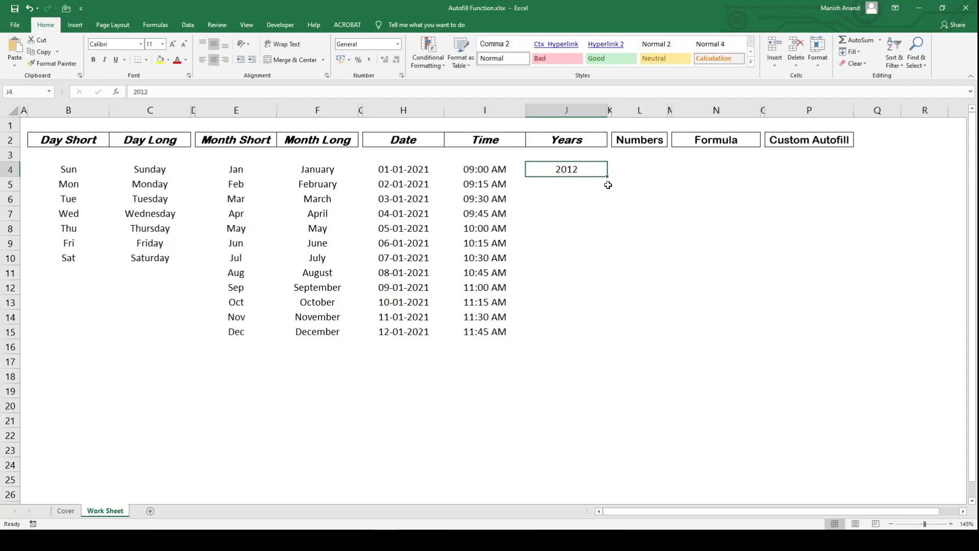
left_click_drag(608, 177, 606, 325)
left_click_drag(633, 211, 633, 202)
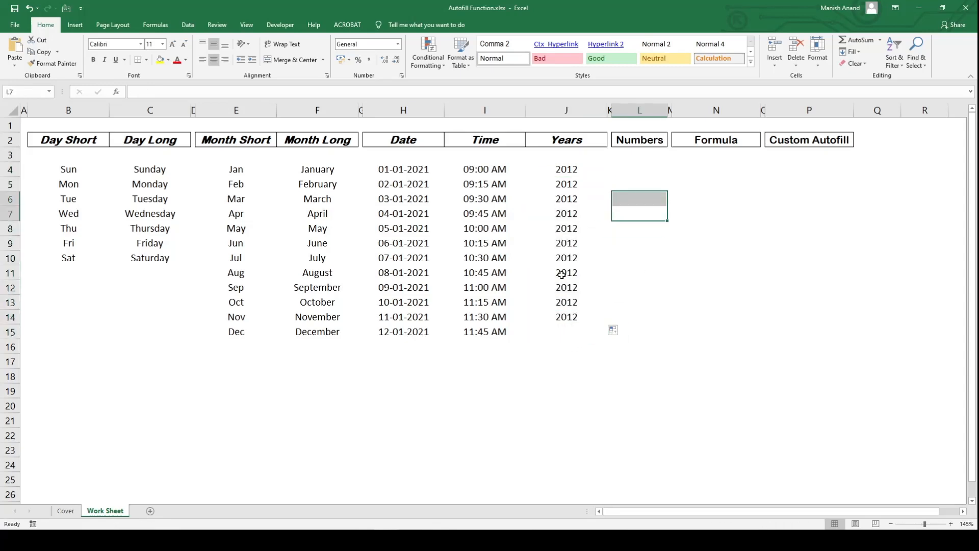
left_click_drag(565, 320, 565, 326)
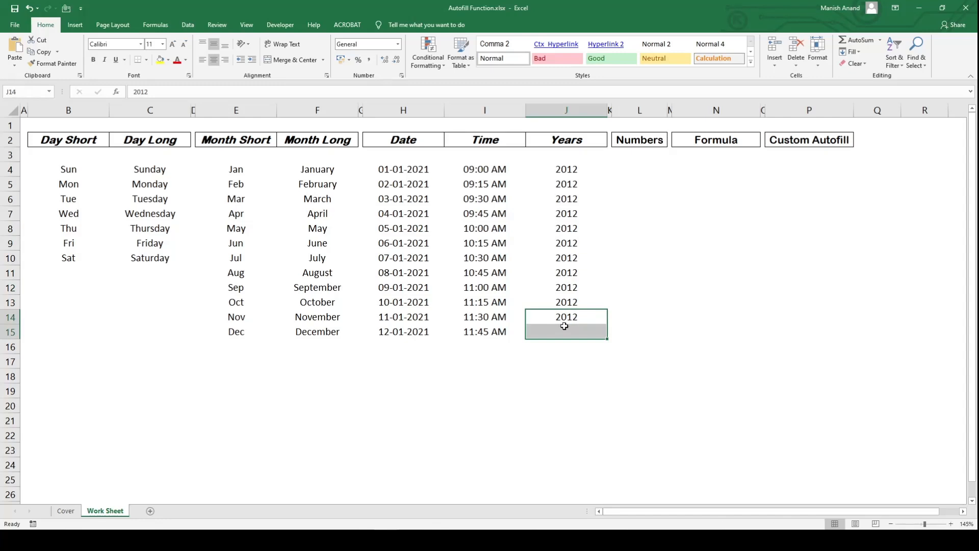
key("ctrl+d")
left_click(628, 316)
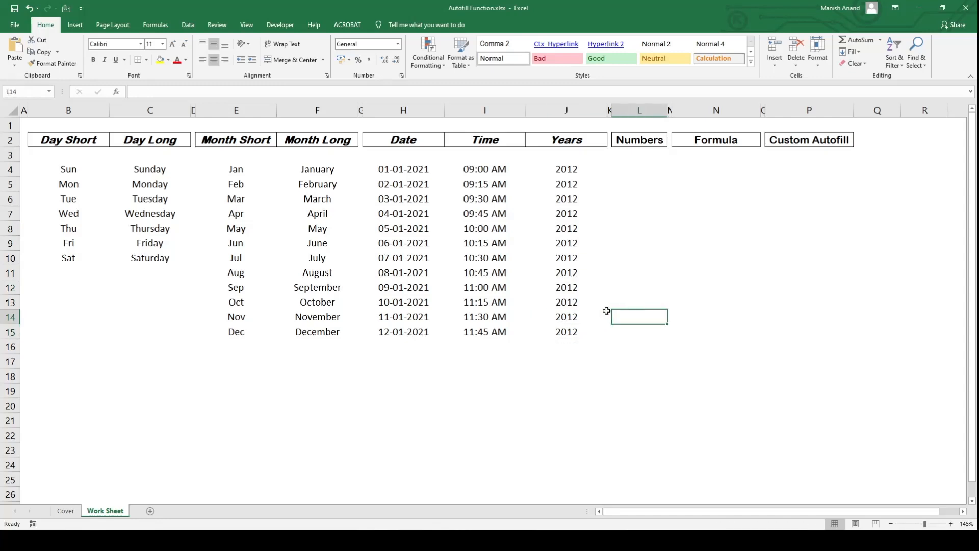
Autofill the years from J4 down to J15 using Fill Series, and reopen the autofill options
left_click(575, 173)
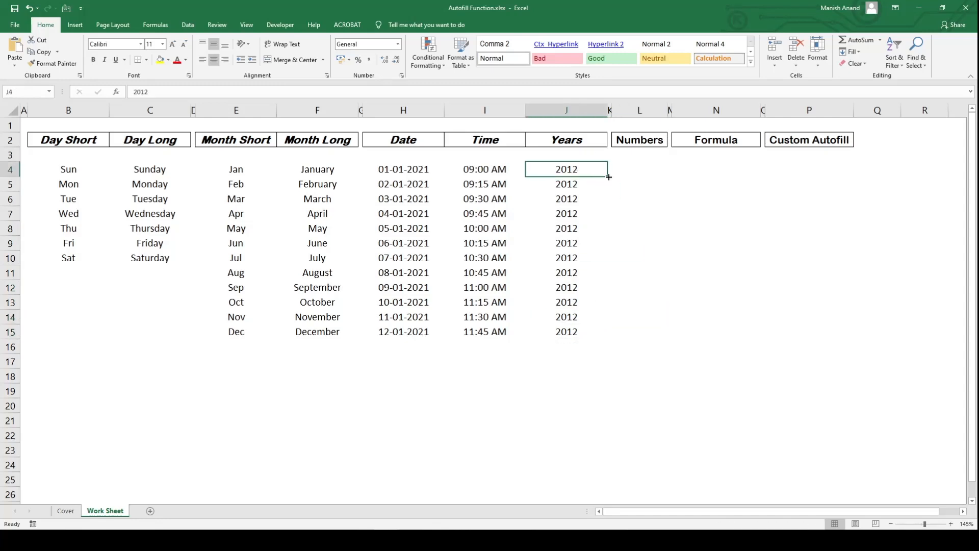
left_click_drag(608, 177, 611, 339)
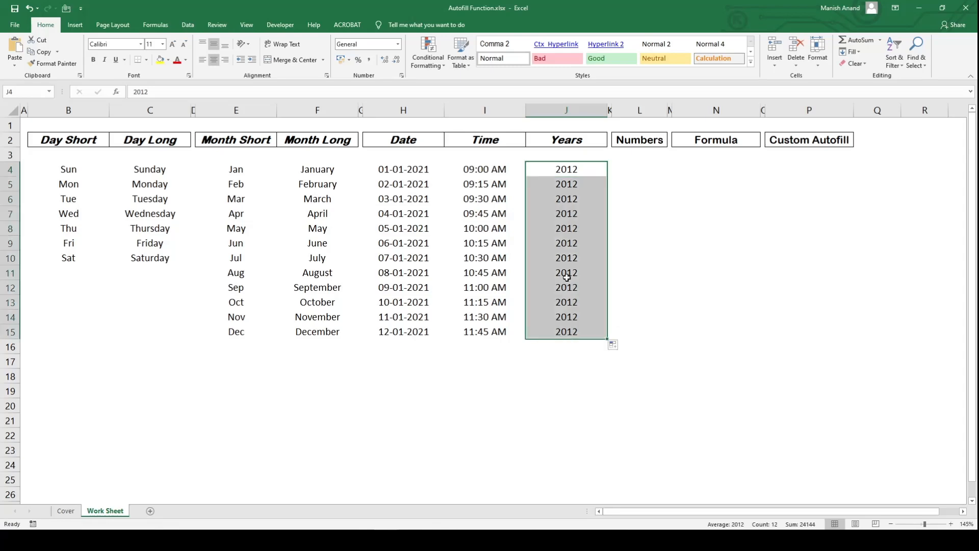
left_click(616, 346)
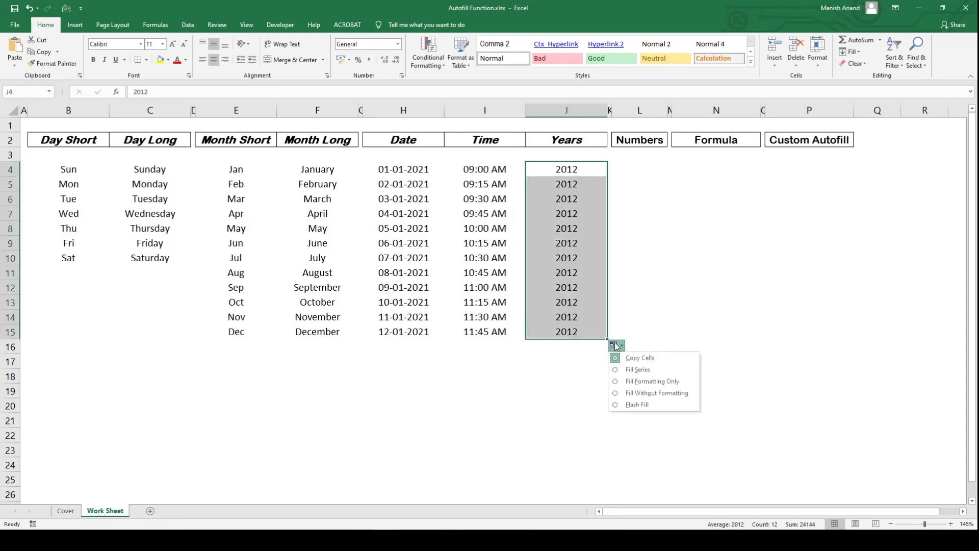
left_click(636, 372)
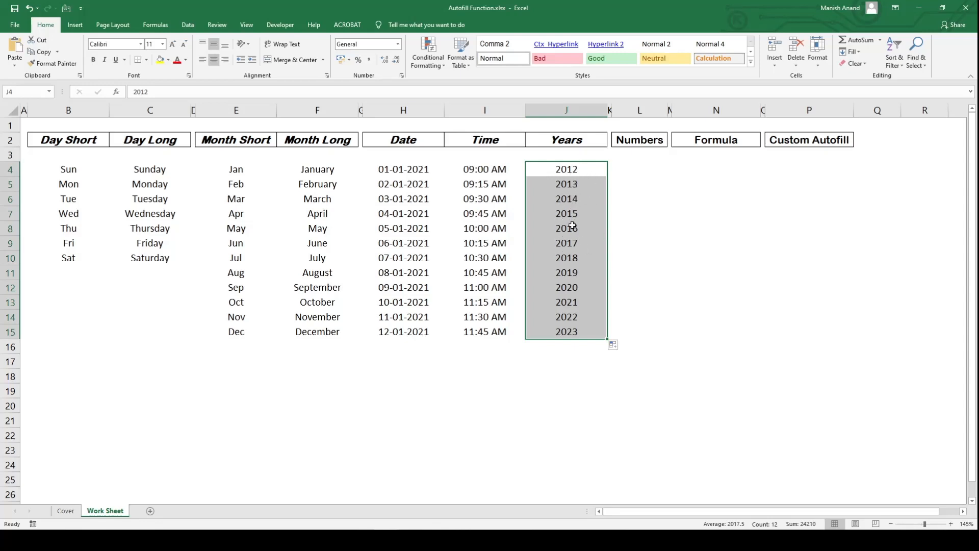
left_click(614, 345)
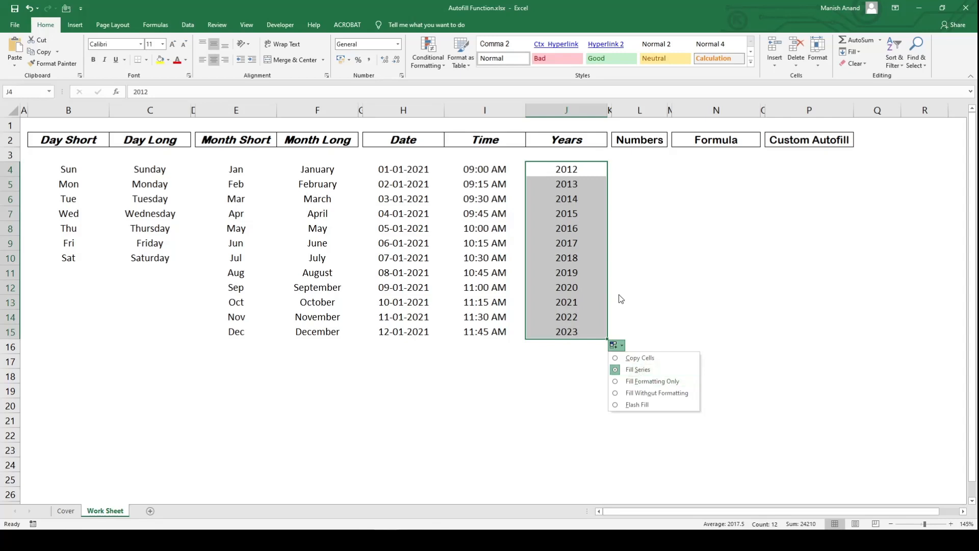
Highlight J4 in yellow and autofill the year with its formatting down to J15
left_click(567, 172)
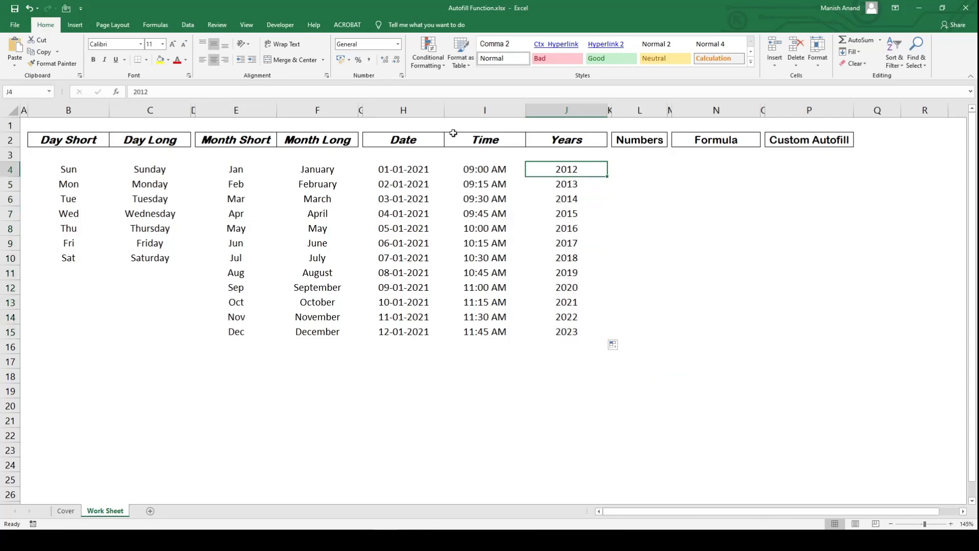
left_click(161, 60)
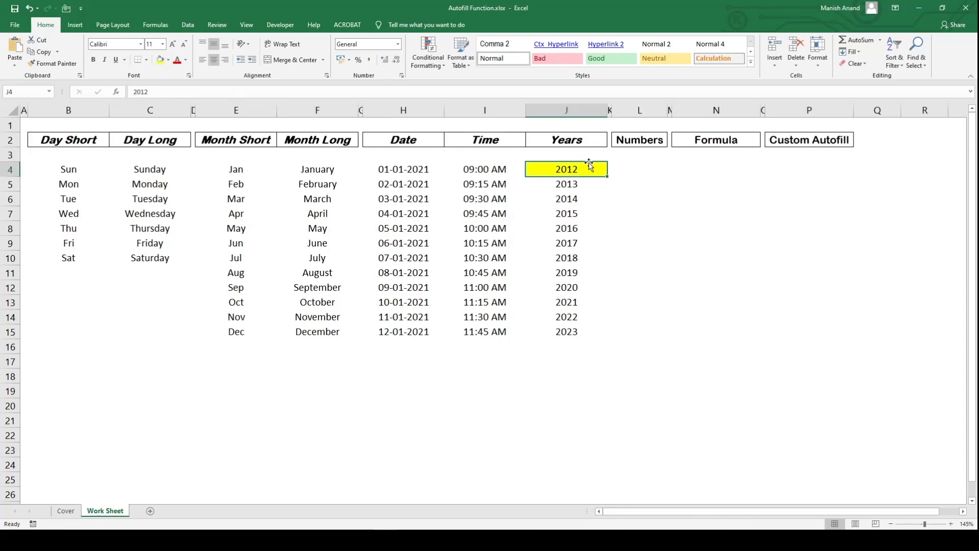
double_click(608, 177)
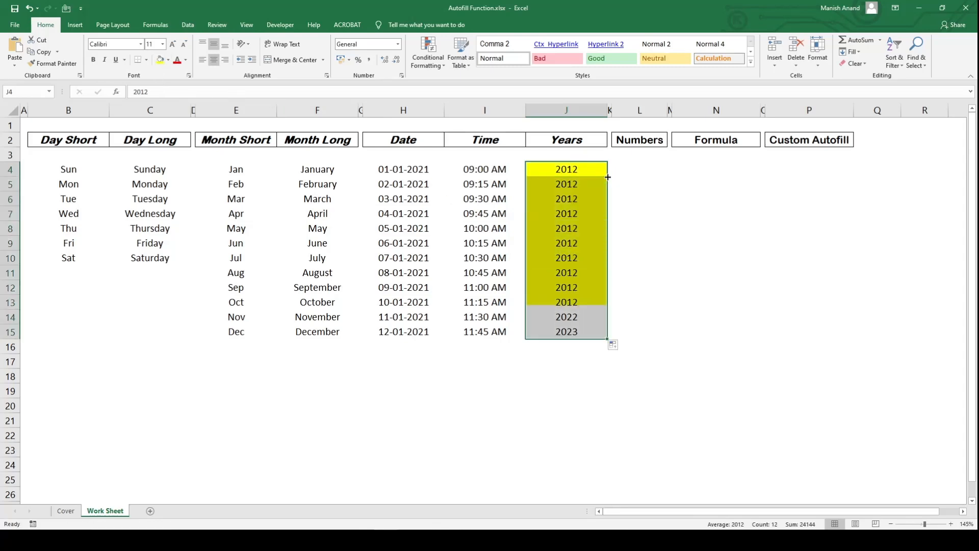
Switch the autofill of the years in J4 to J15 to Fill Without Formatting
left_click(614, 345)
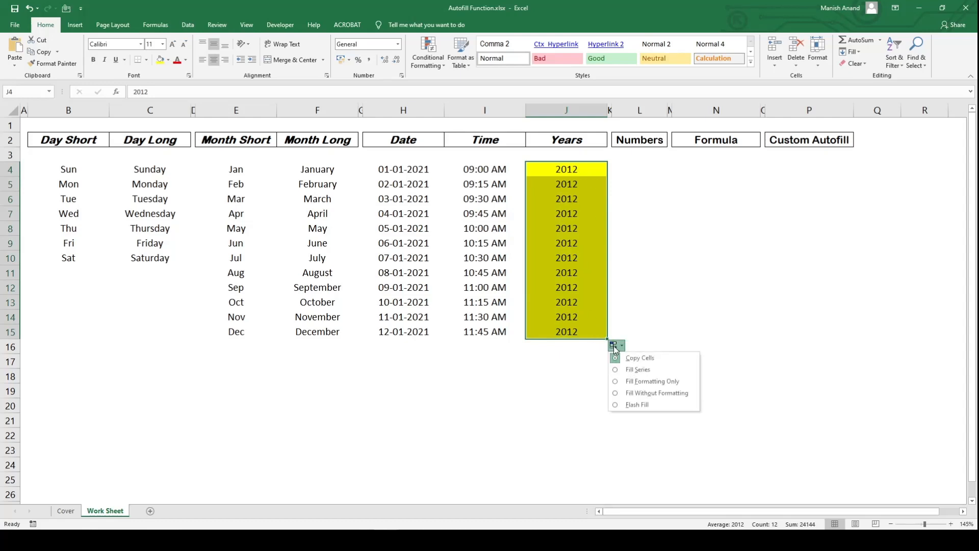
left_click(651, 393)
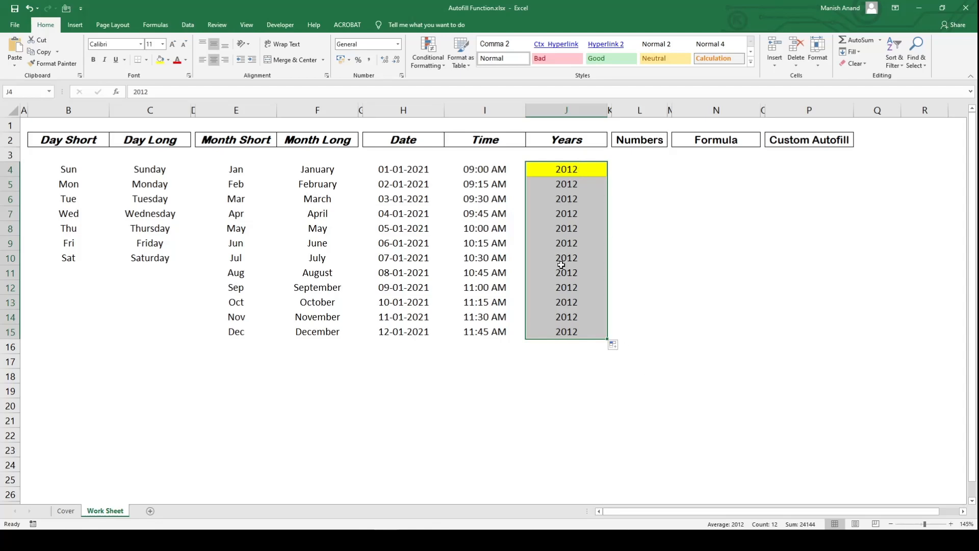
left_click(564, 332)
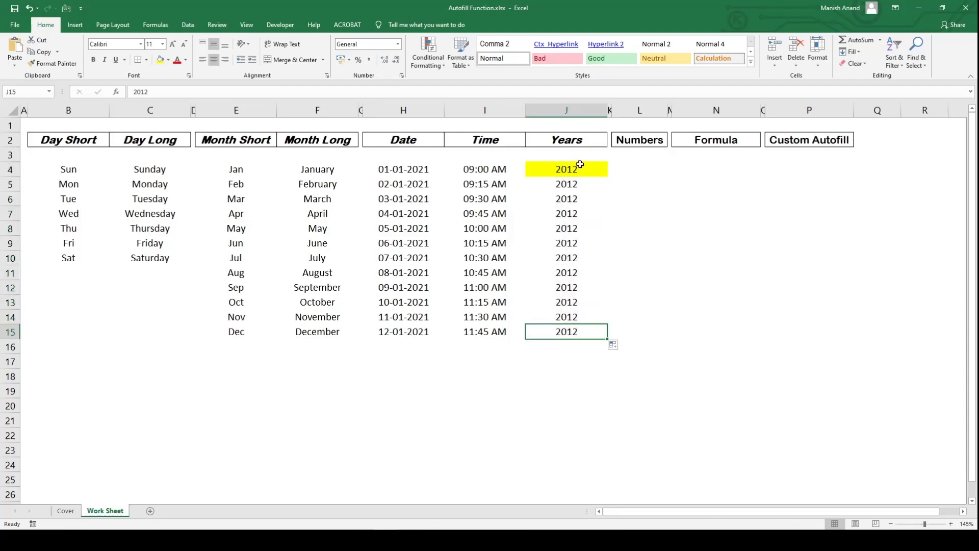
Change the autofill of J4 to J15 to Fill Series, giving consecutive years with the yellow formatting
left_click_drag(586, 166, 573, 332)
left_click(621, 346)
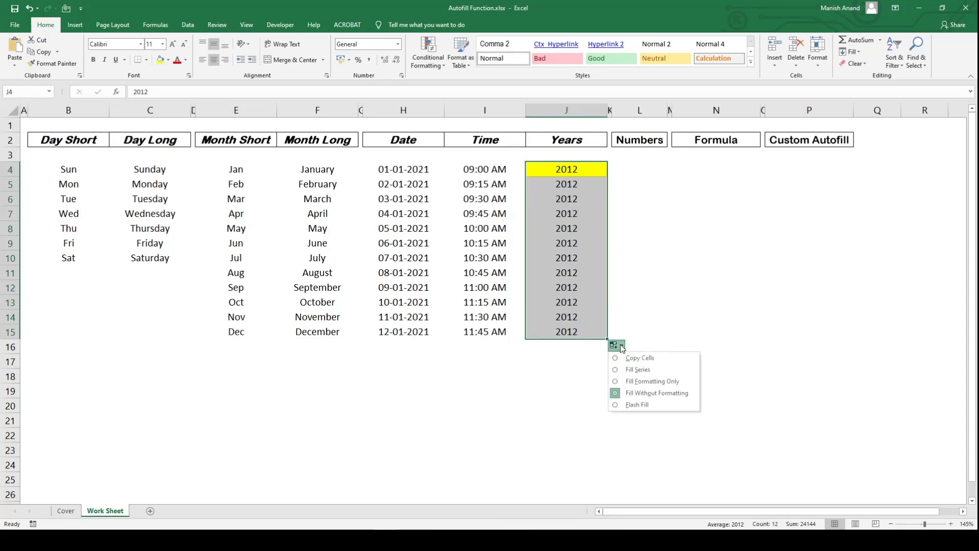
left_click(644, 367)
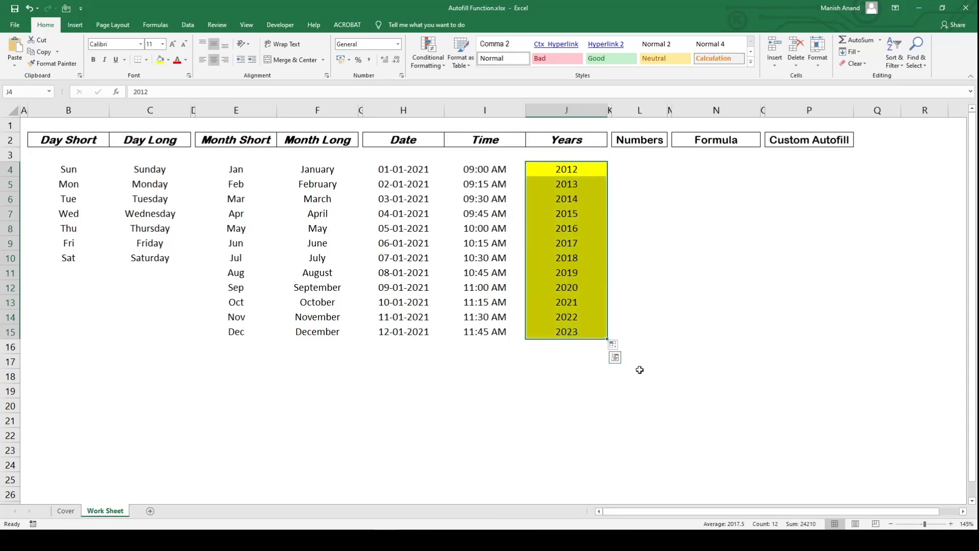
left_click(724, 271)
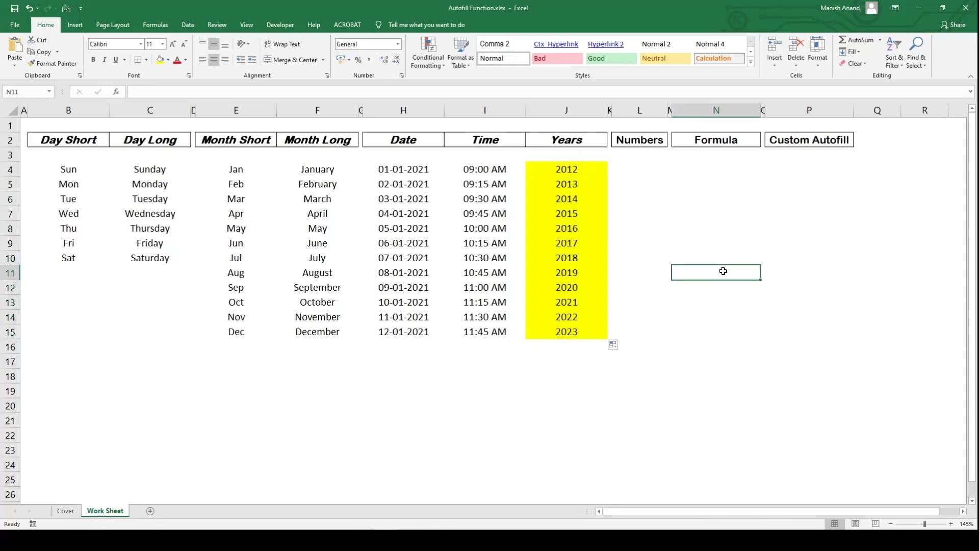
Enter 1 in L4 under Numbers and autofill down to L15 using Fill Series
left_click(637, 166)
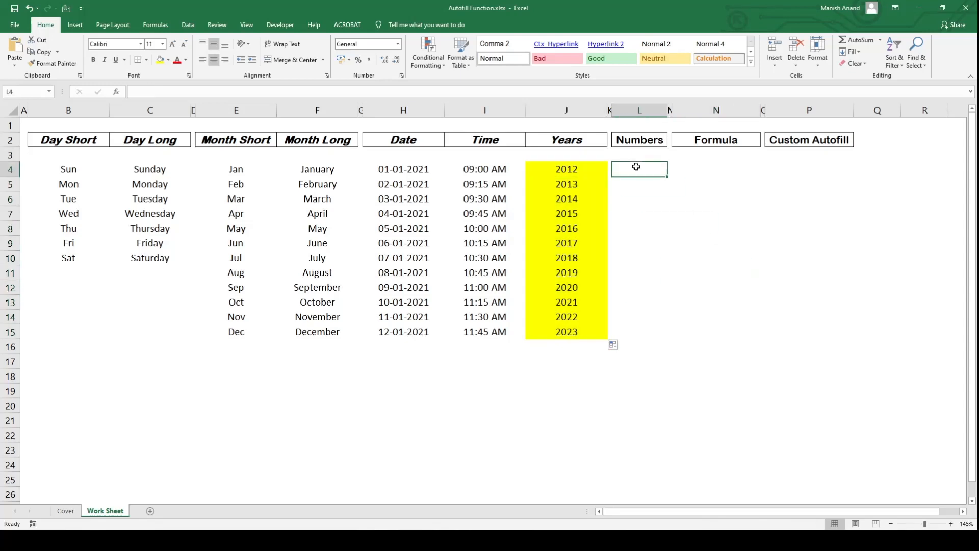
type("1")
left_click_drag(667, 179, 651, 342)
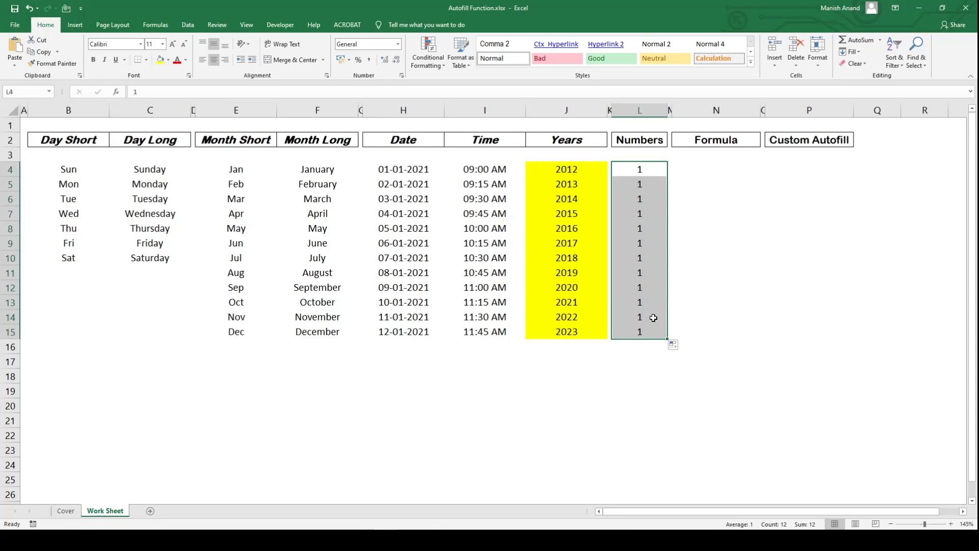
left_click(675, 347)
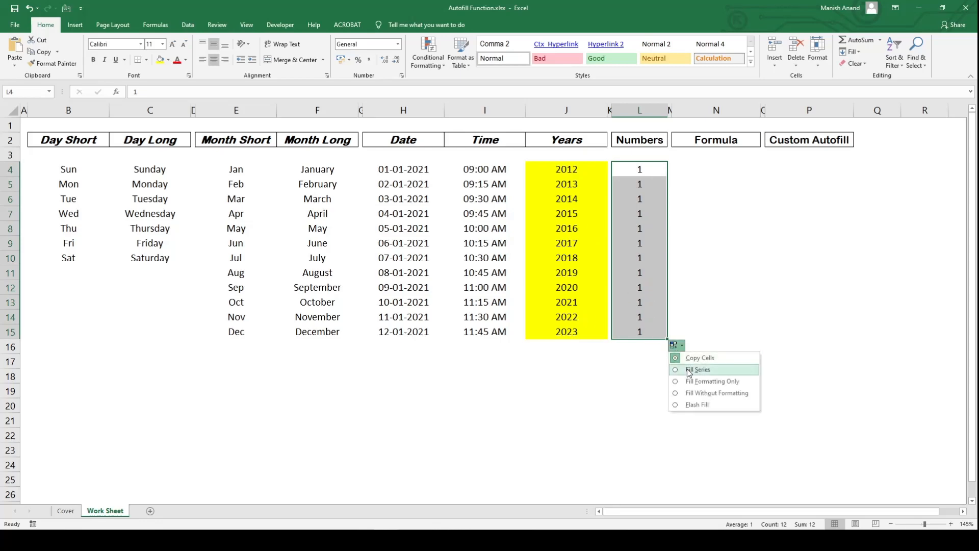
left_click(688, 371)
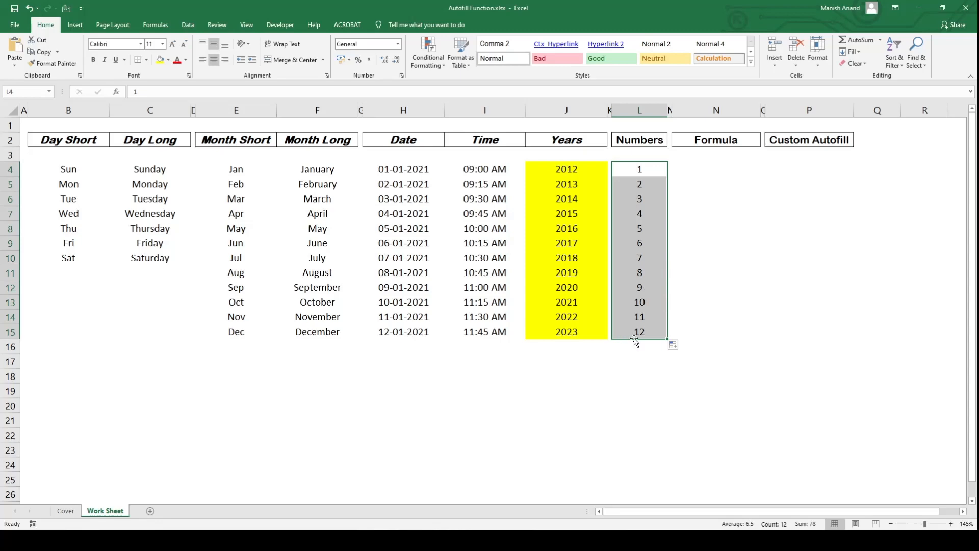
Set L5 to 3 and autofill the odd-number pattern from L4 and L5 down to L15
left_click(646, 173)
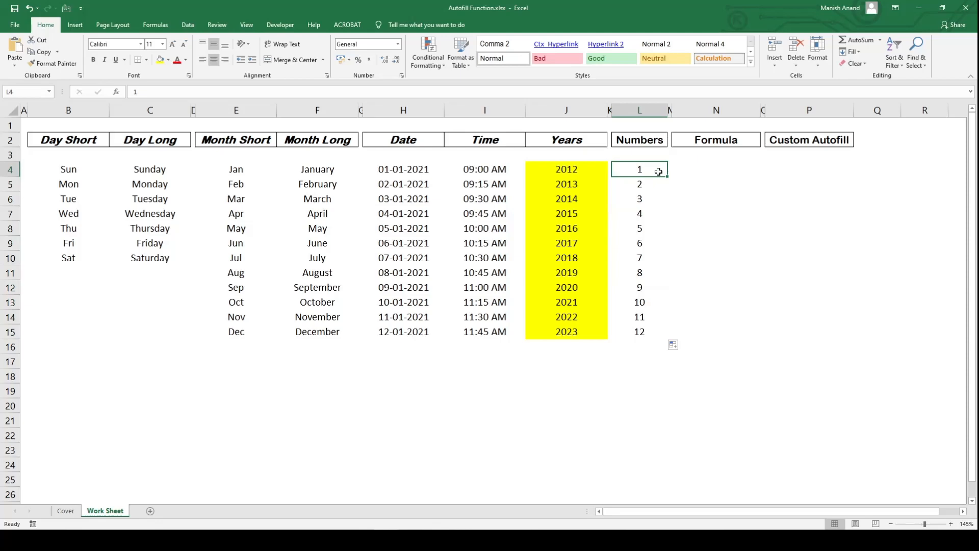
key("Down")
type("3")
key("Return")
key("Up")
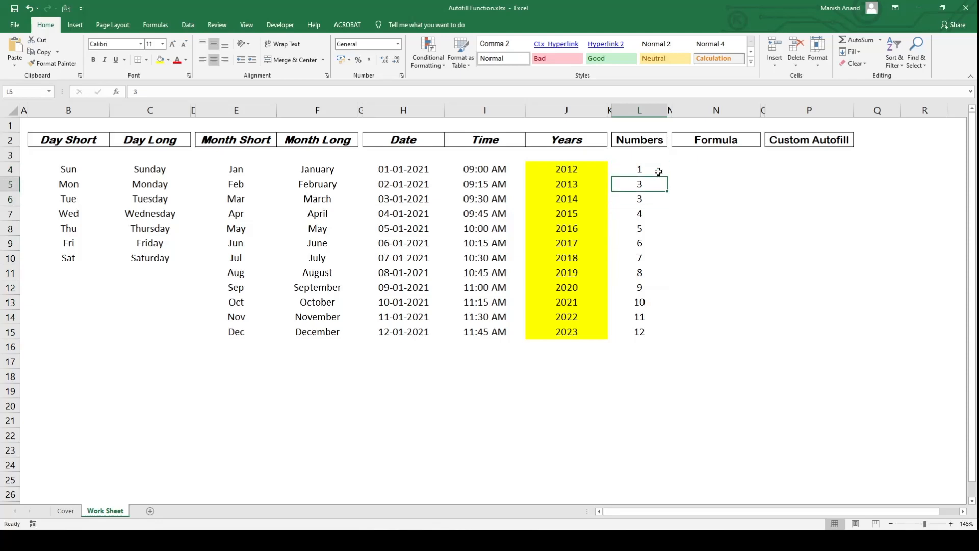
left_click(658, 172, "shift")
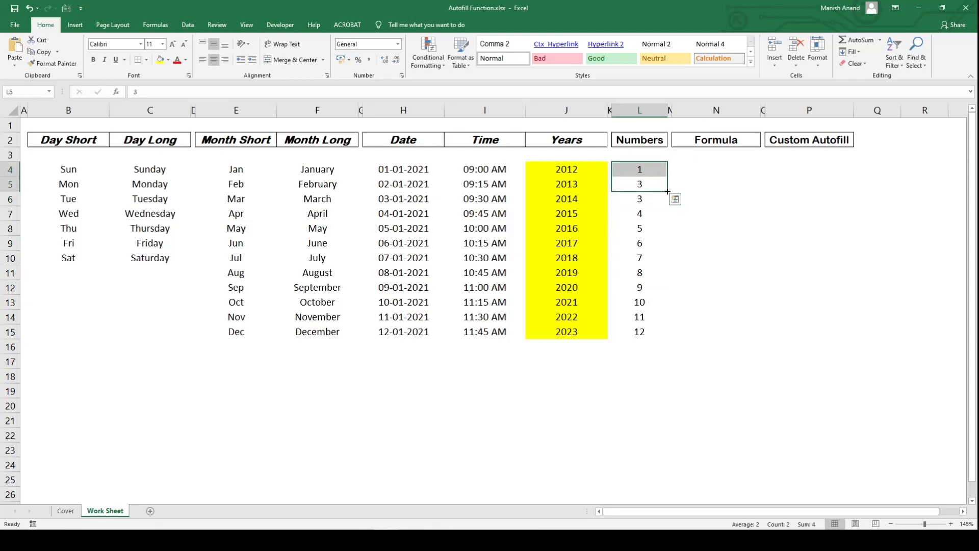
double_click(666, 193)
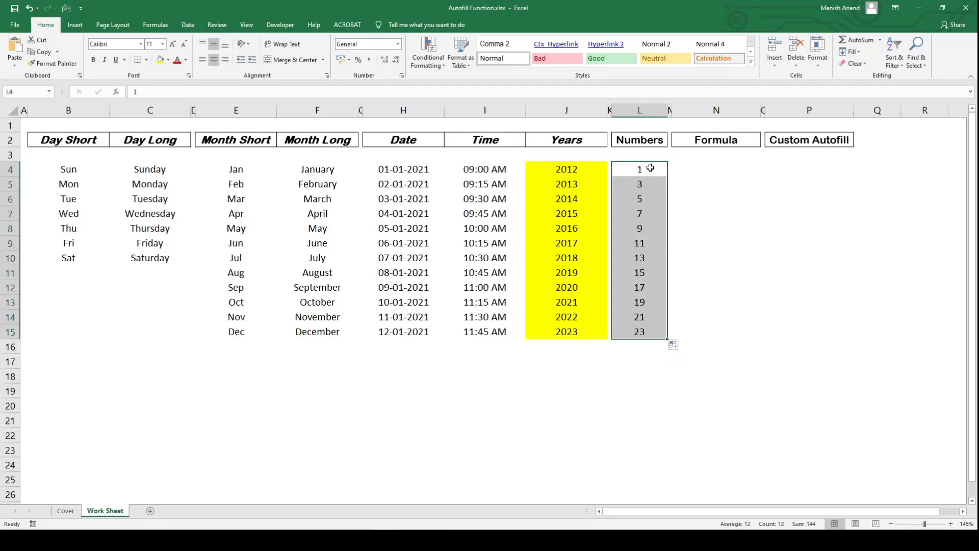
Compare the starting pair of times in I4 and I5 with the starting pair of numbers in L4 and L5
left_click(650, 168)
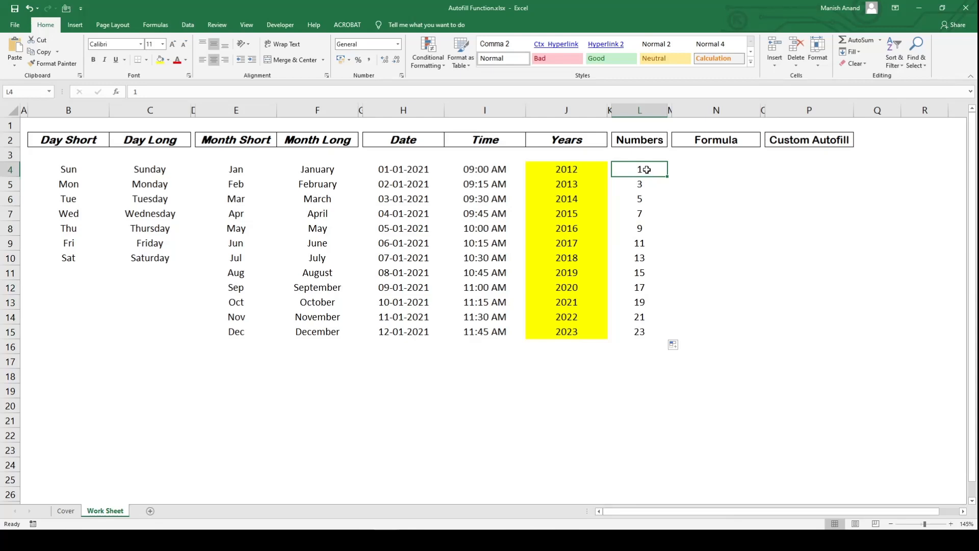
left_click(483, 169)
left_click(484, 185)
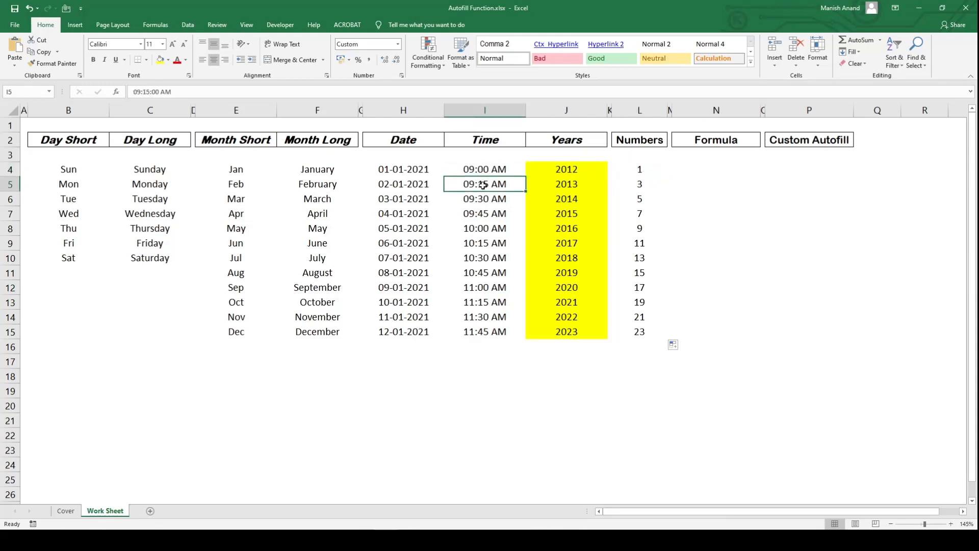
left_click_drag(638, 172, 633, 186)
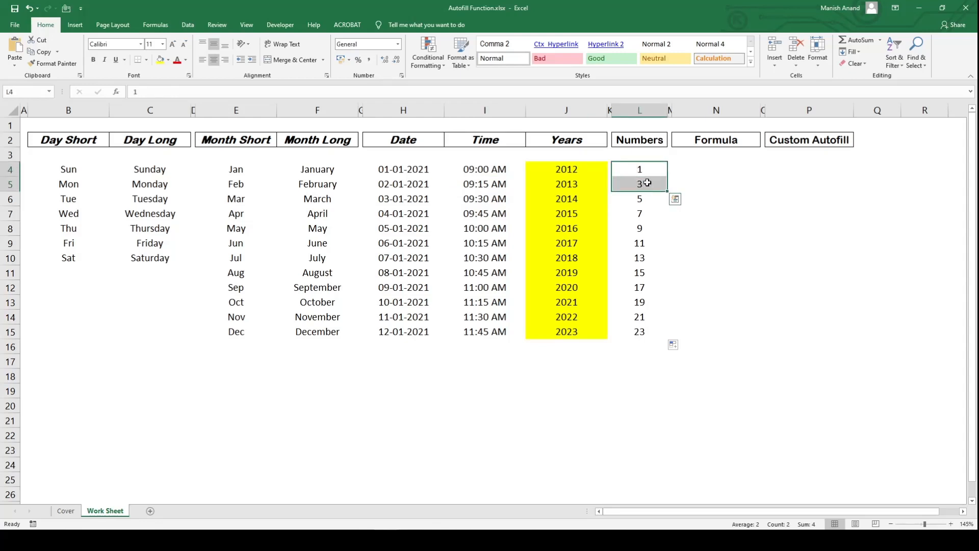
left_click(647, 183)
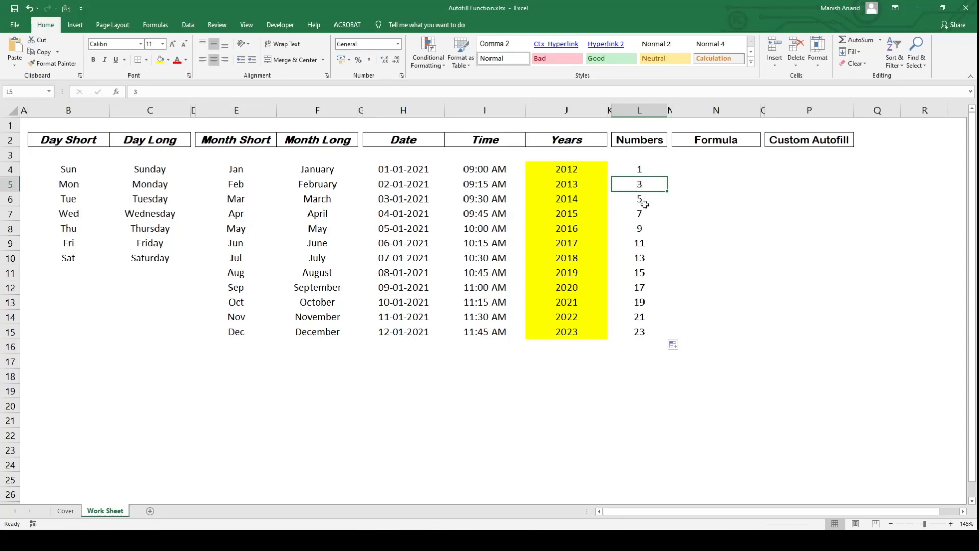
Enter 2 in L4 and 4 in L5, and autofill the even-number pattern down to L15
left_click(646, 172)
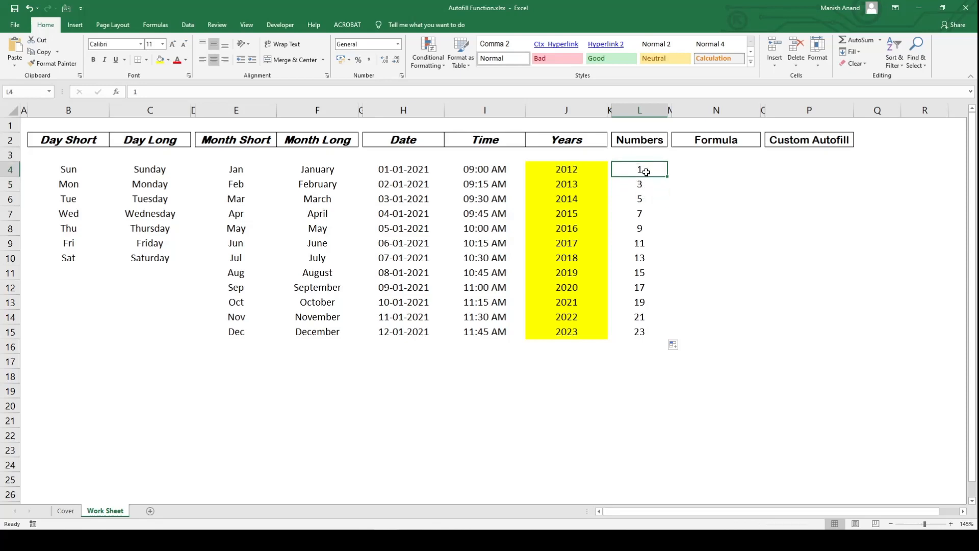
type("2")
key("Return")
type("4")
key("Return")
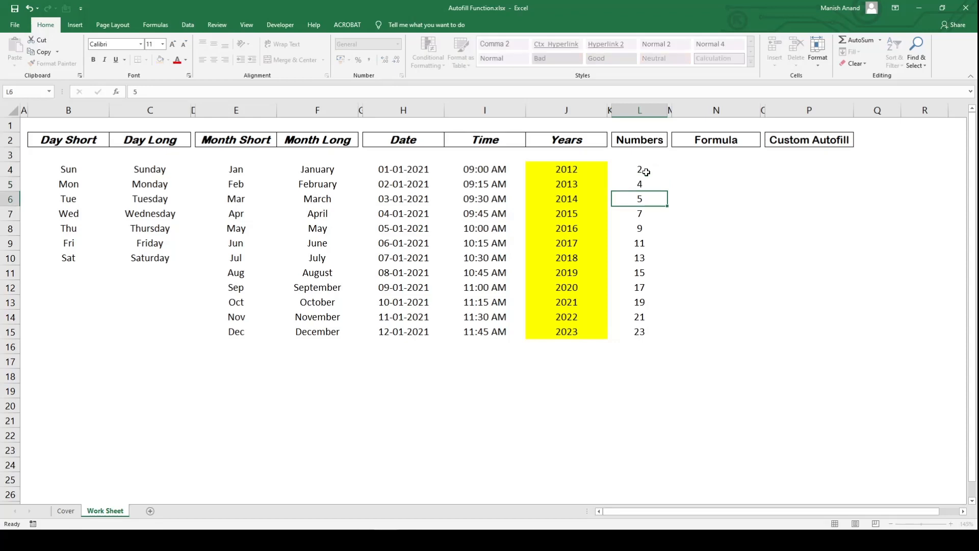
key("Up")
key("Up")
key("shift+Down")
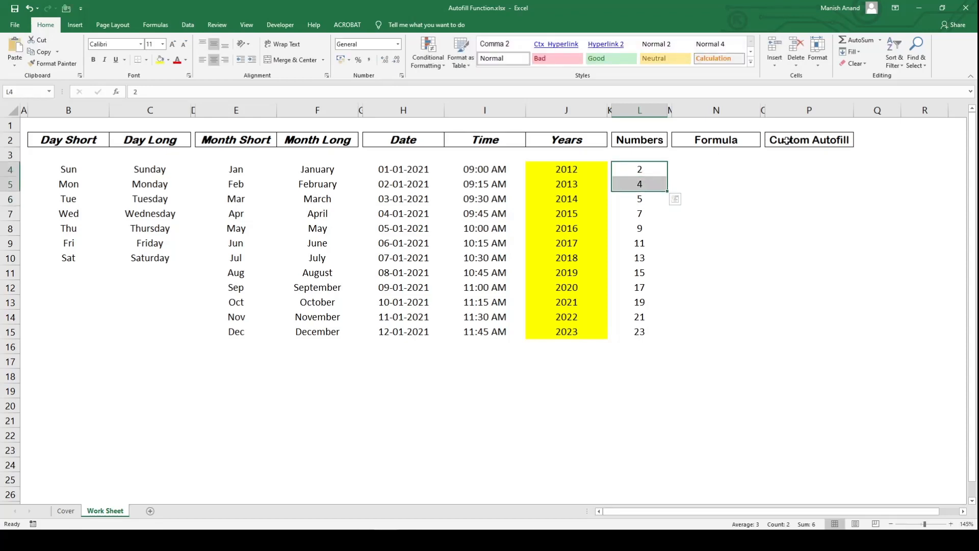
double_click(667, 192)
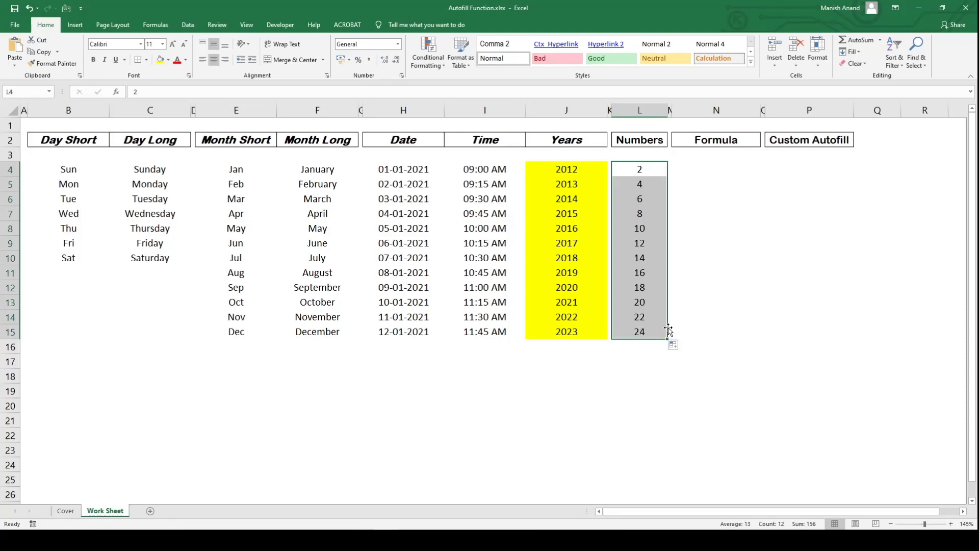
Enter the formula =L4+10 in N4 under Formula
left_click(718, 169)
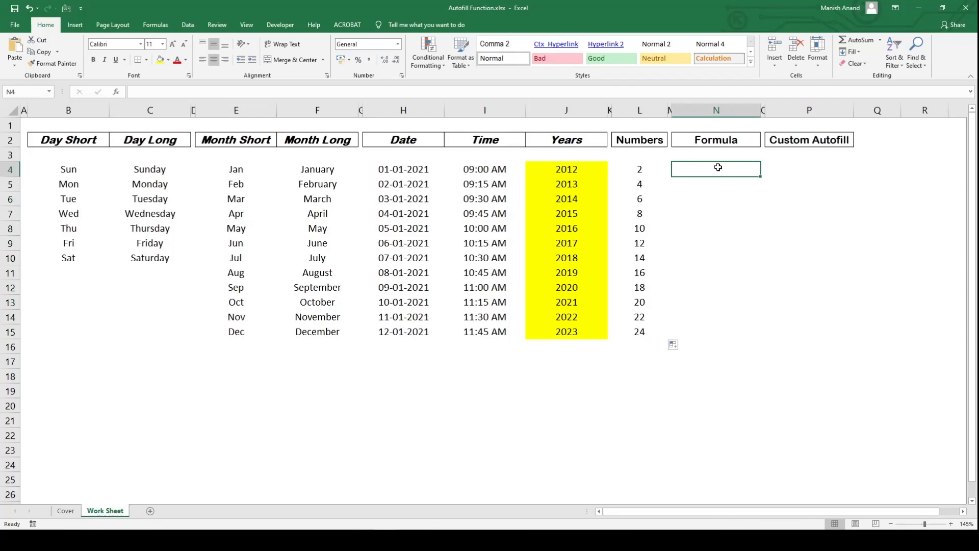
type("=")
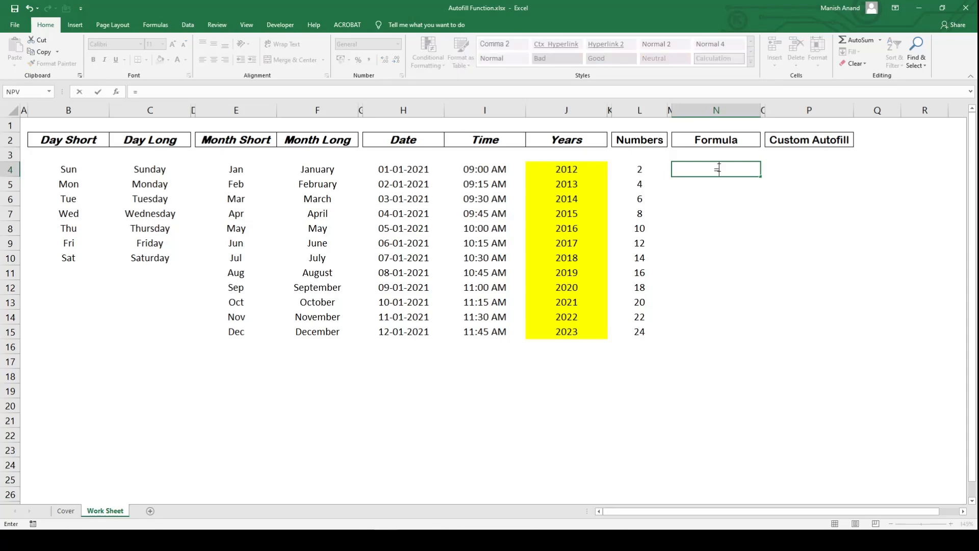
type("L4")
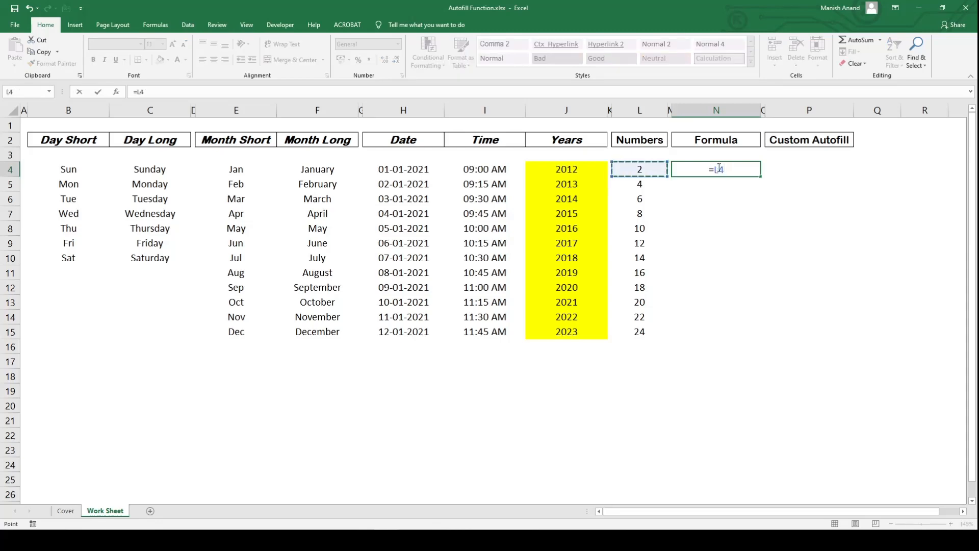
type("+10")
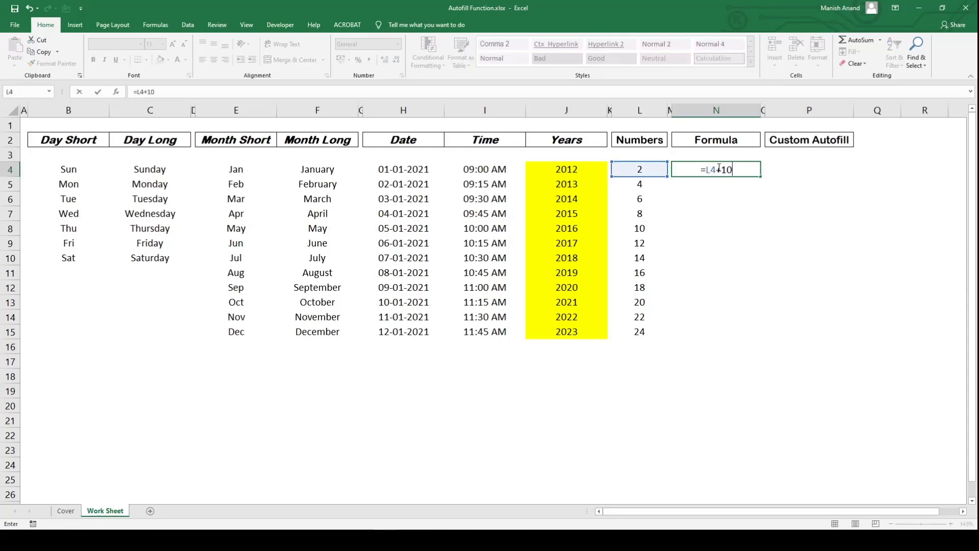
key("Return")
left_click(717, 169)
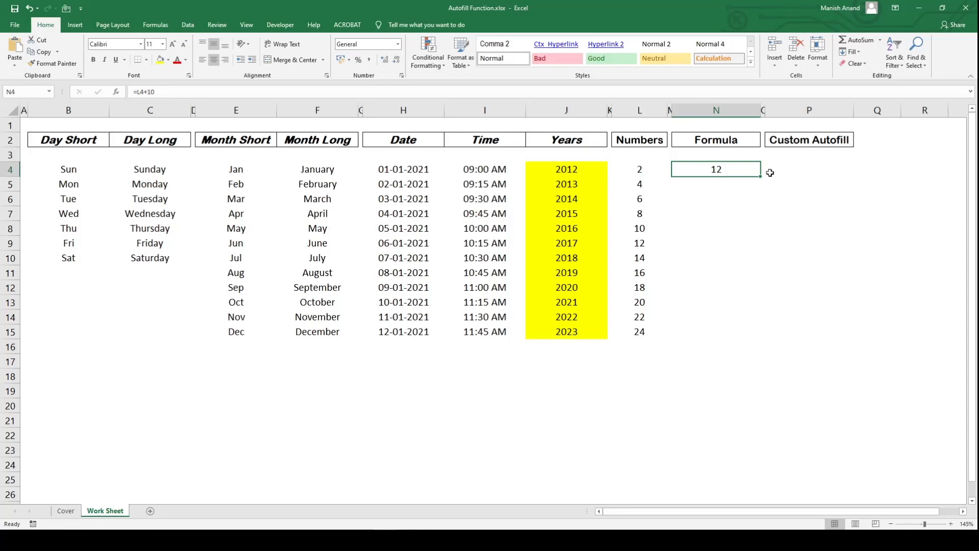
Point out the blank columns M and O on either side of the Formula column by selecting both
left_click(670, 110)
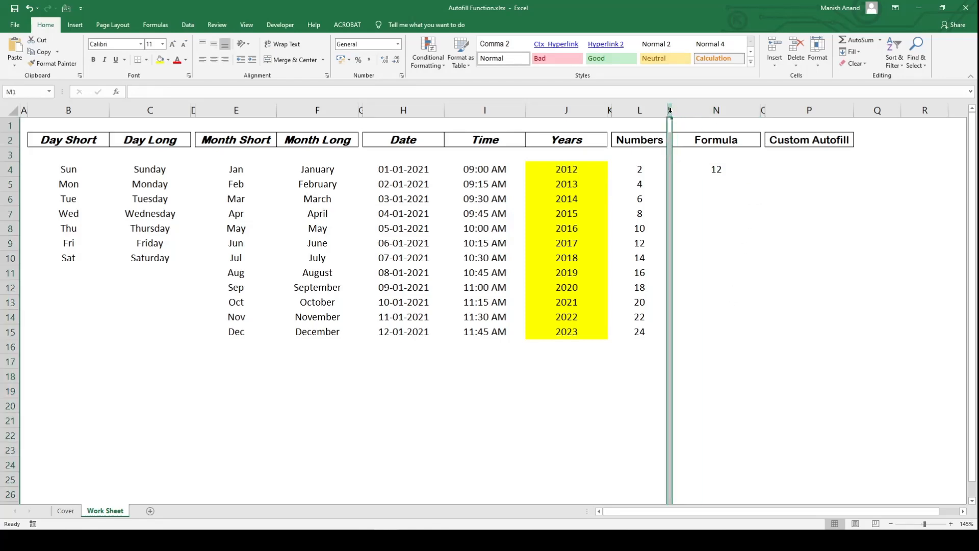
left_click(763, 110, "ctrl")
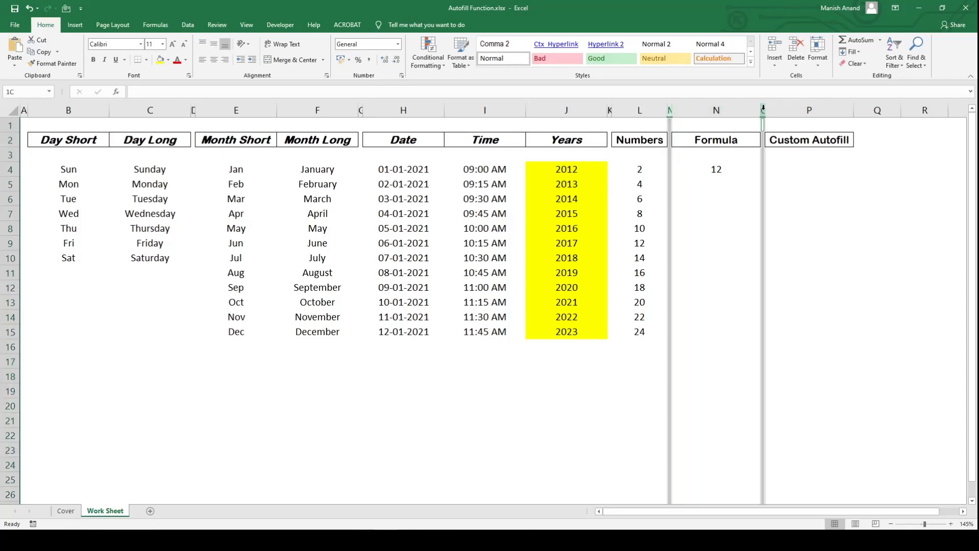
left_click(712, 183)
Autofill the formula from N4 down to N14 and check the copied formula in N14
left_click(717, 164)
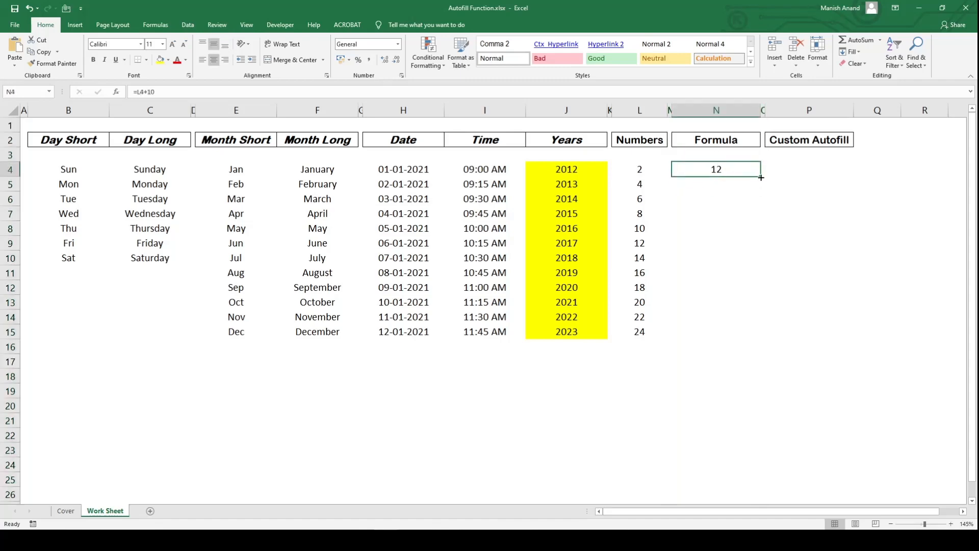
left_click_drag(761, 178, 737, 332)
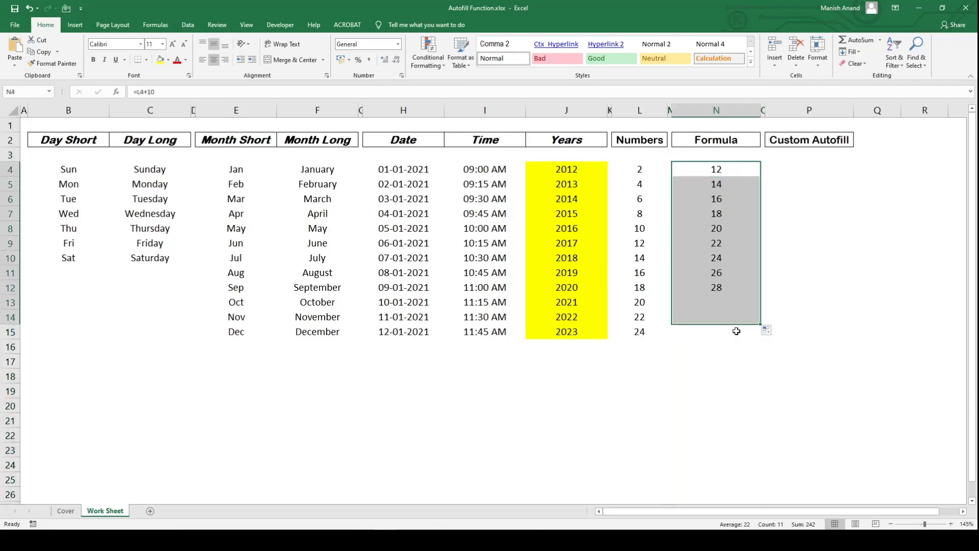
left_click(856, 274)
left_click(715, 318)
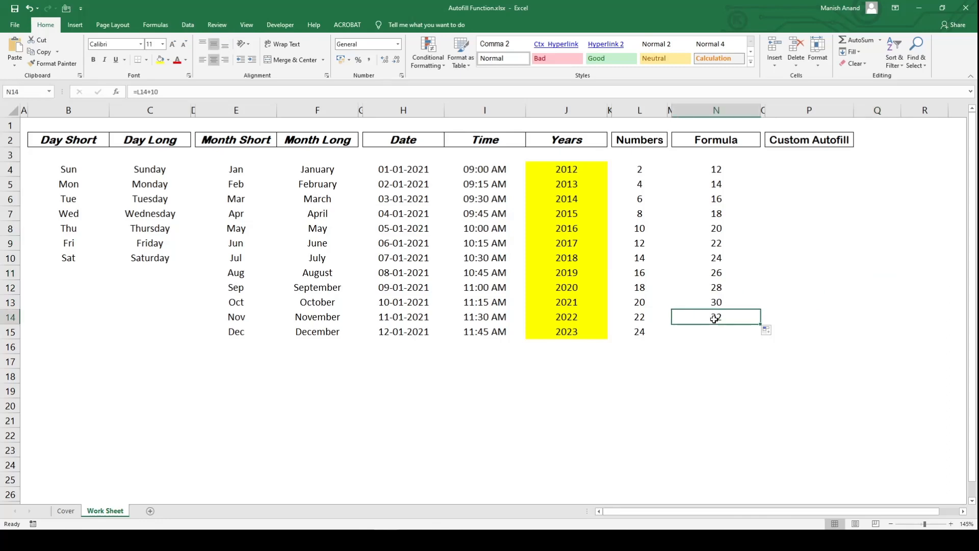
Extend the formula from N14 down to N15
left_click_drag(761, 324, 760, 337)
left_click(776, 286)
left_click(640, 271)
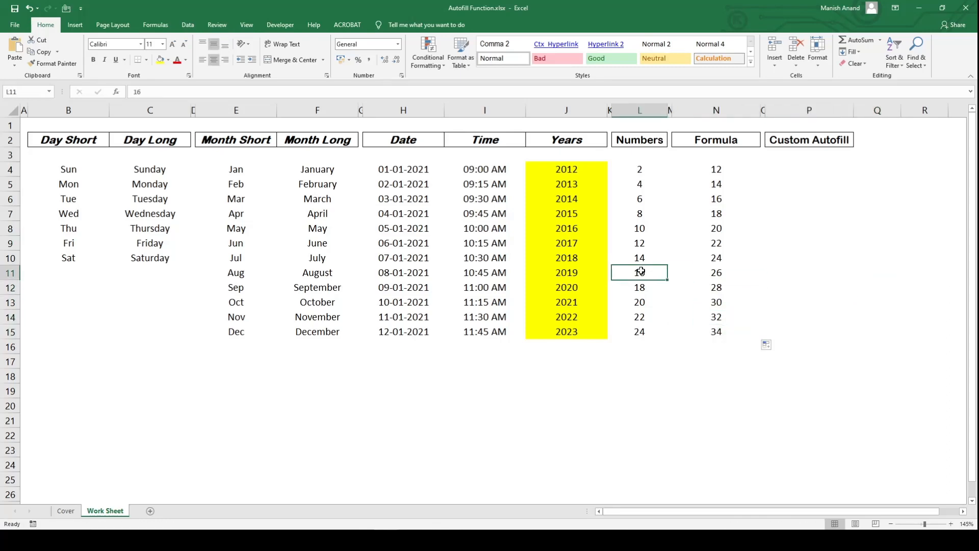
Examine the copied formulas in N10, N8, N13 and N15 to see which Numbers cell each one references
left_click(707, 262)
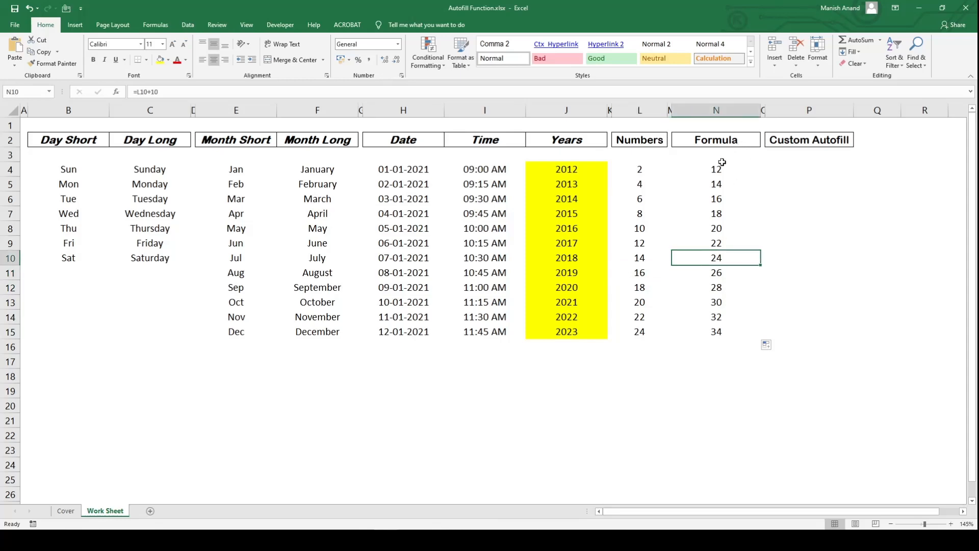
left_click(716, 228)
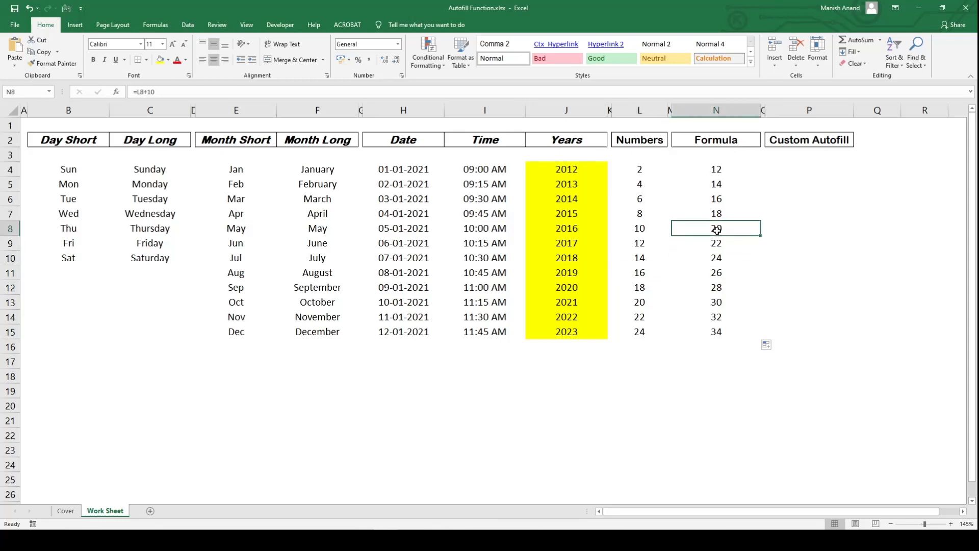
double_click(718, 230)
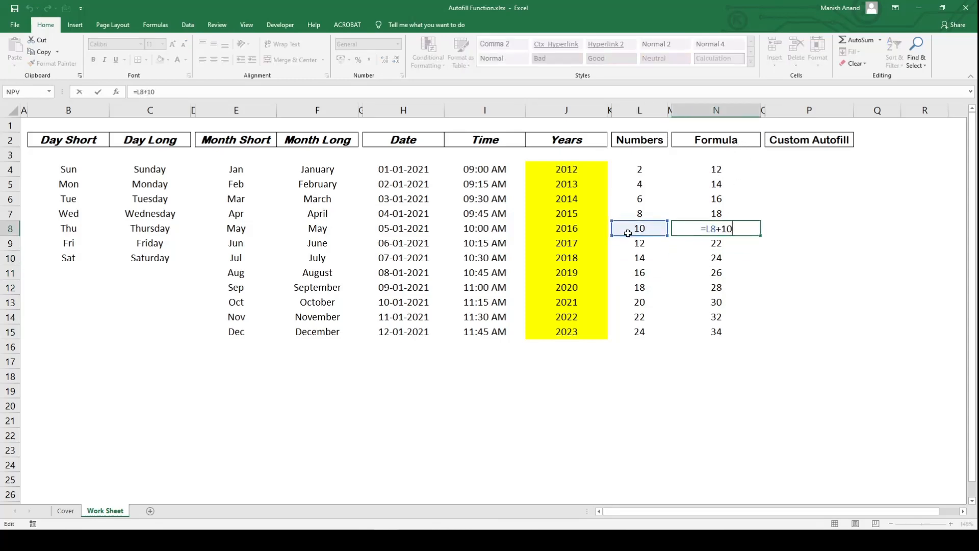
key("Escape")
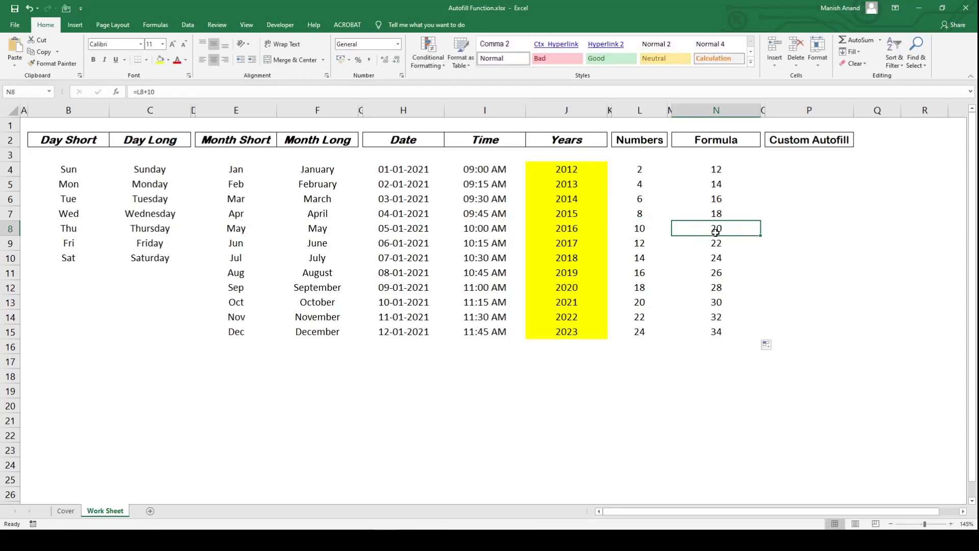
left_click(718, 301)
double_click(720, 302)
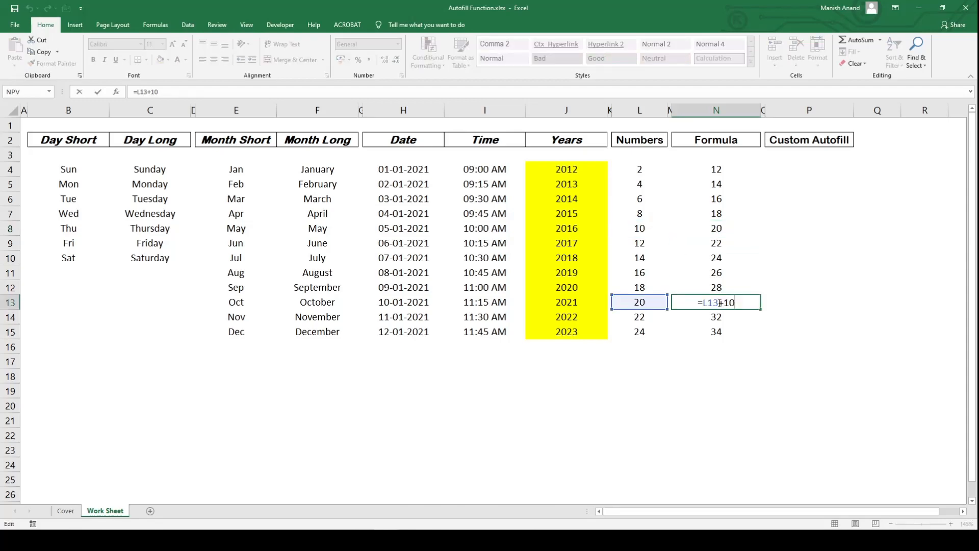
key("Escape")
left_click(715, 332)
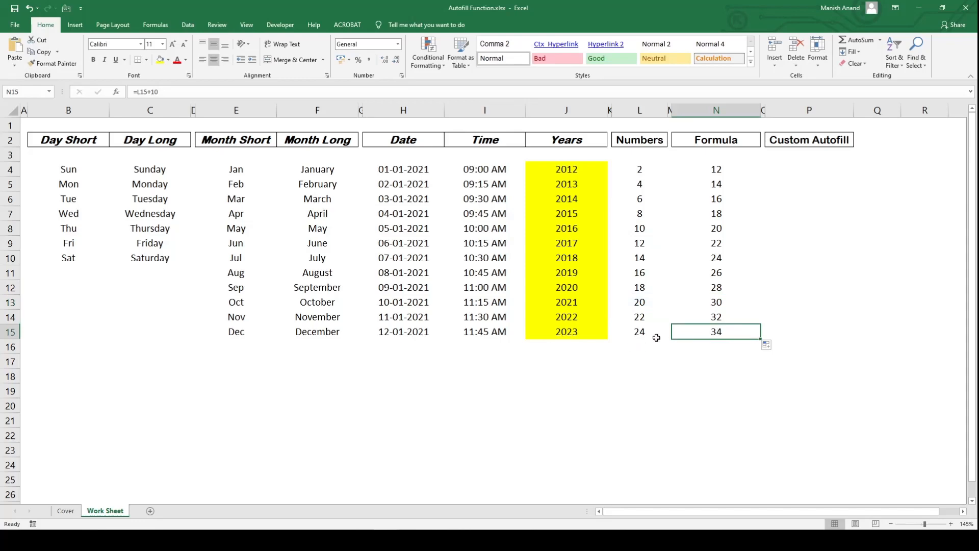
double_click(693, 328)
left_click(809, 291)
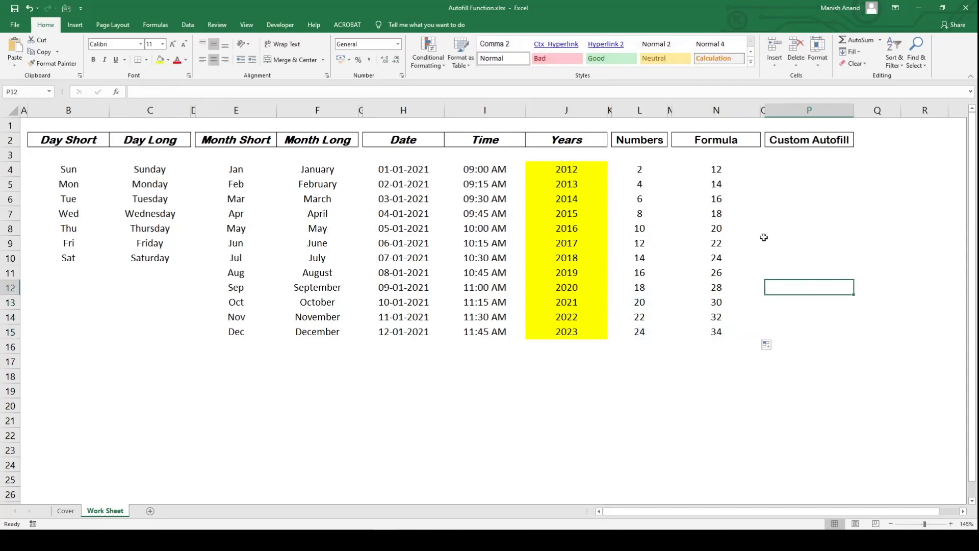
Replace the formula in N4 with =L4+J4, adding the Numbers and Years values
left_click(728, 169)
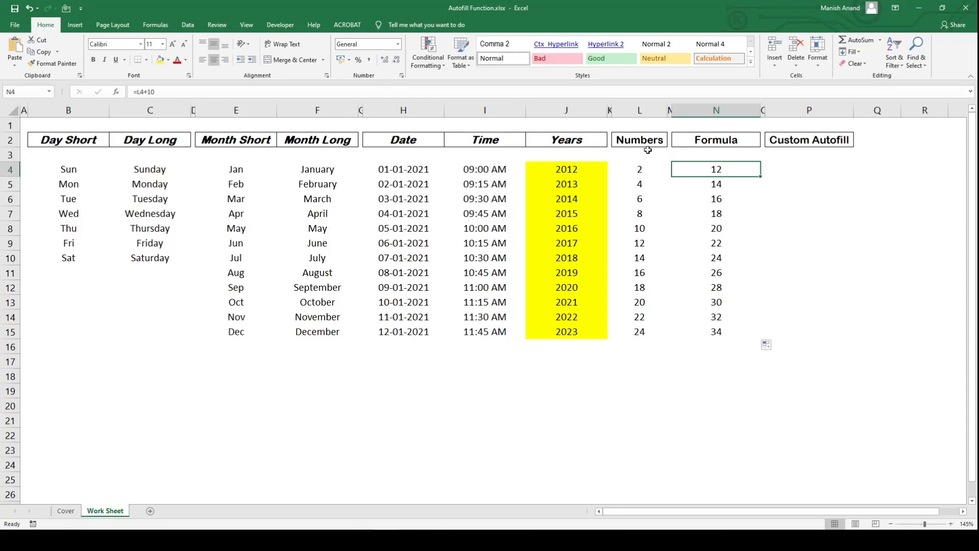
left_click(559, 171)
left_click(631, 168)
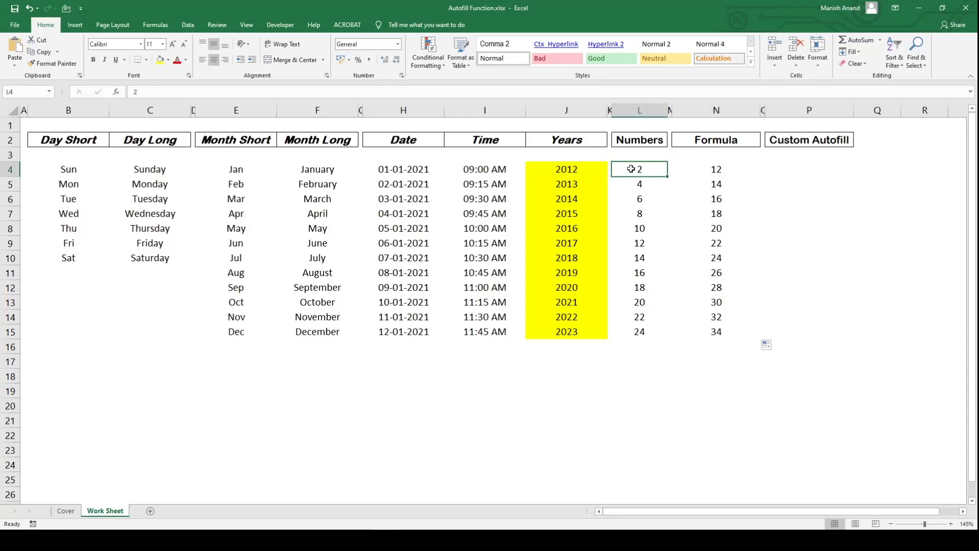
left_click(711, 168)
type("=")
key("Left")
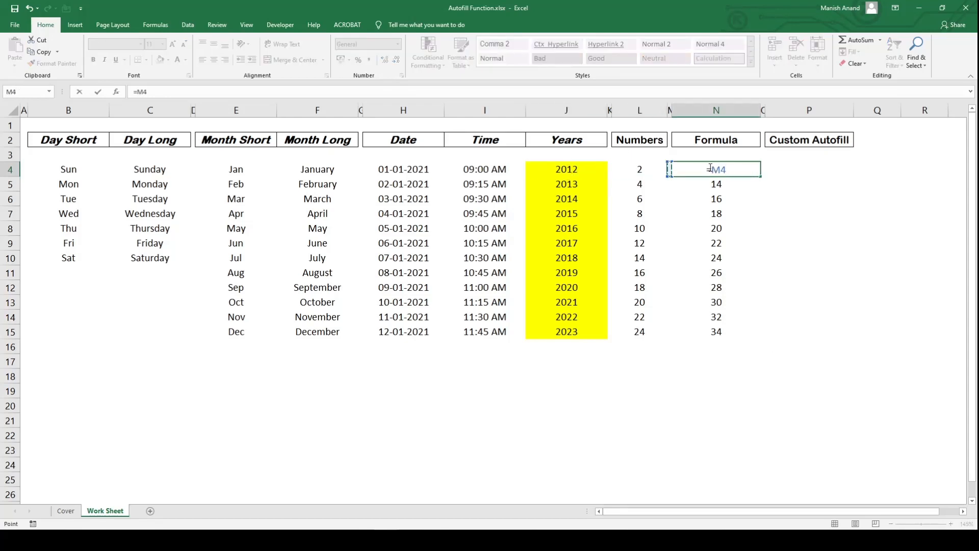
key("Left")
type("+")
key("Left")
key("Left")
key("Left")
key("Left")
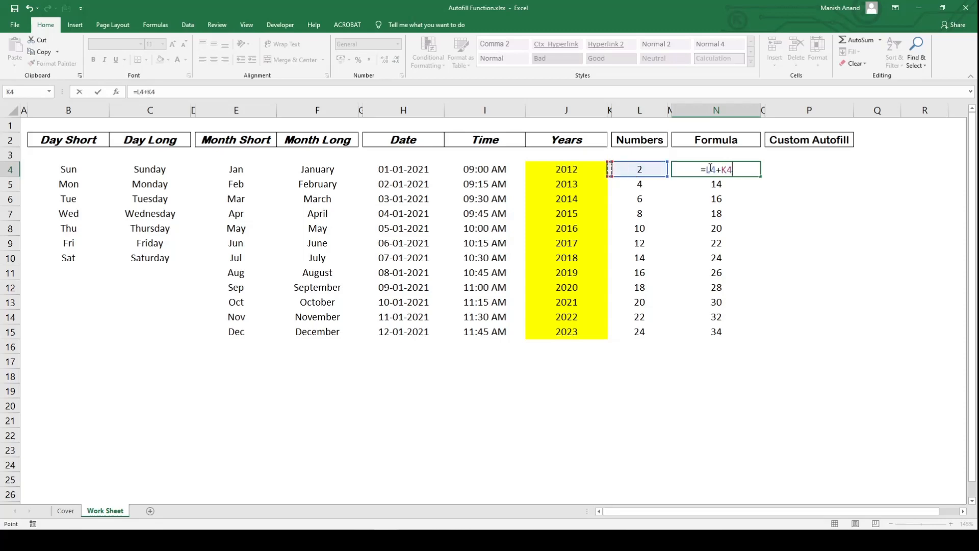
key("Return")
Autofill the new formula from N4 down to N15
left_click(711, 168)
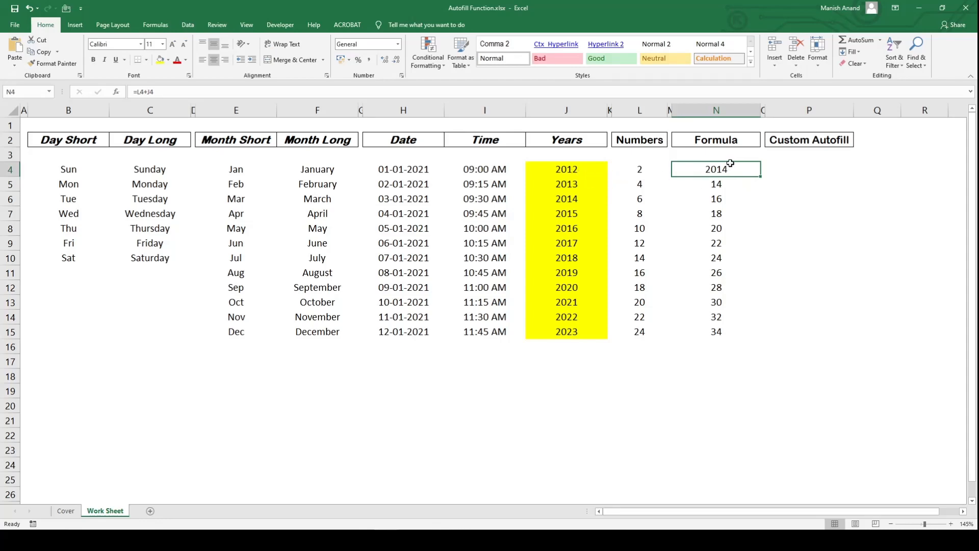
left_click(762, 178)
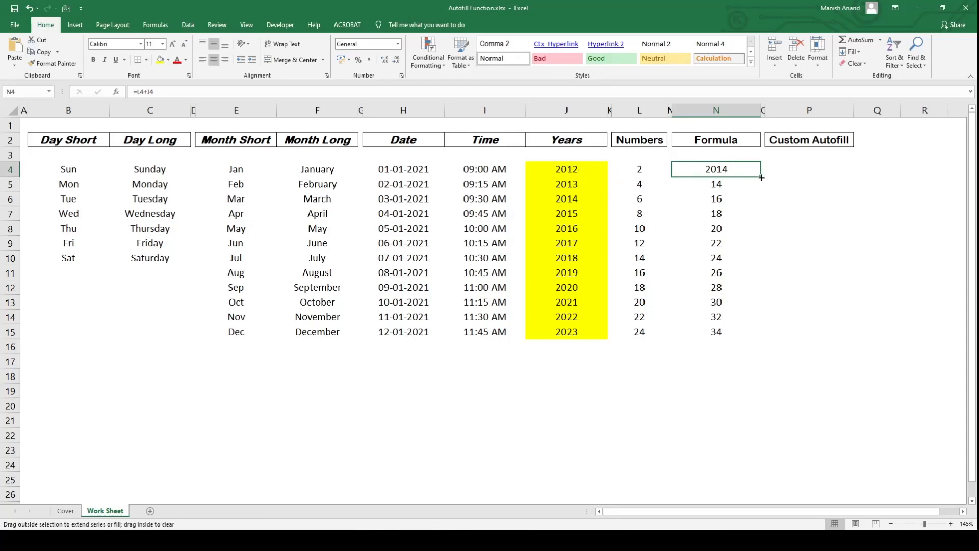
double_click(762, 177)
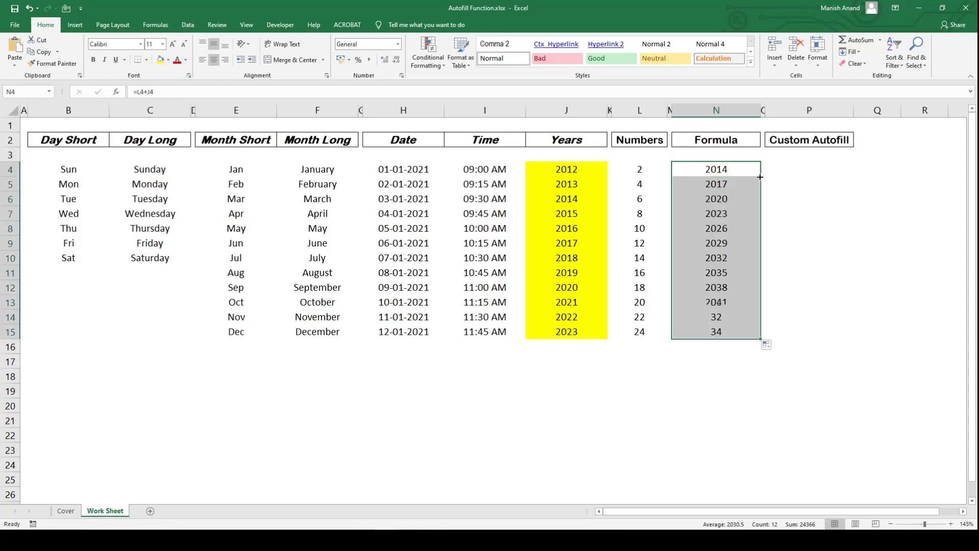
Check the Formula results in rows 15 and 4 against their Years and Numbers cells
left_click_drag(562, 332, 634, 341)
left_click(808, 318)
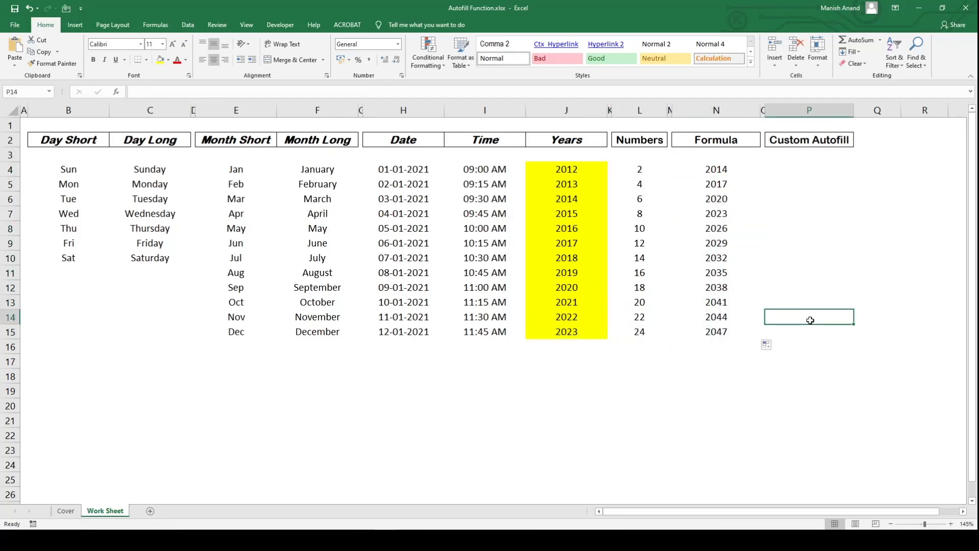
left_click(720, 171)
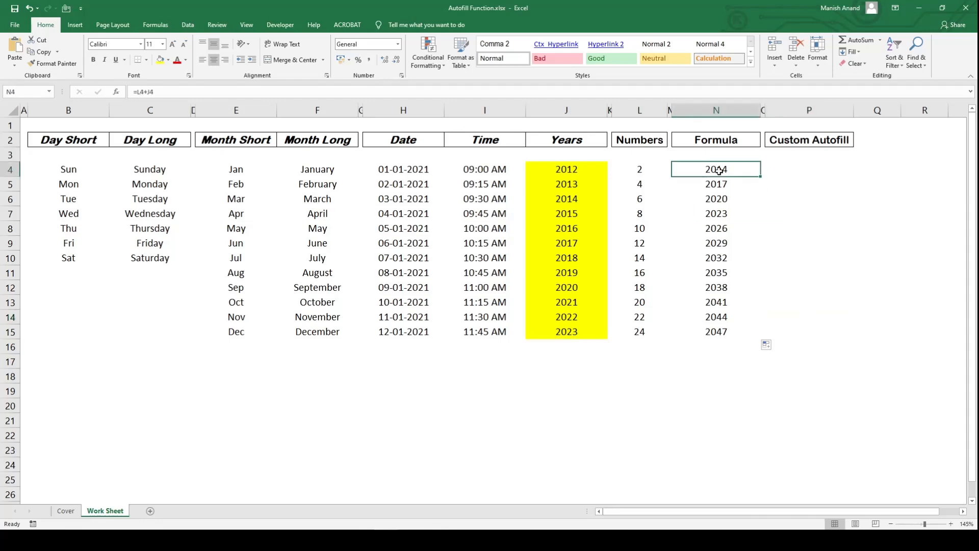
left_click_drag(575, 174, 638, 168)
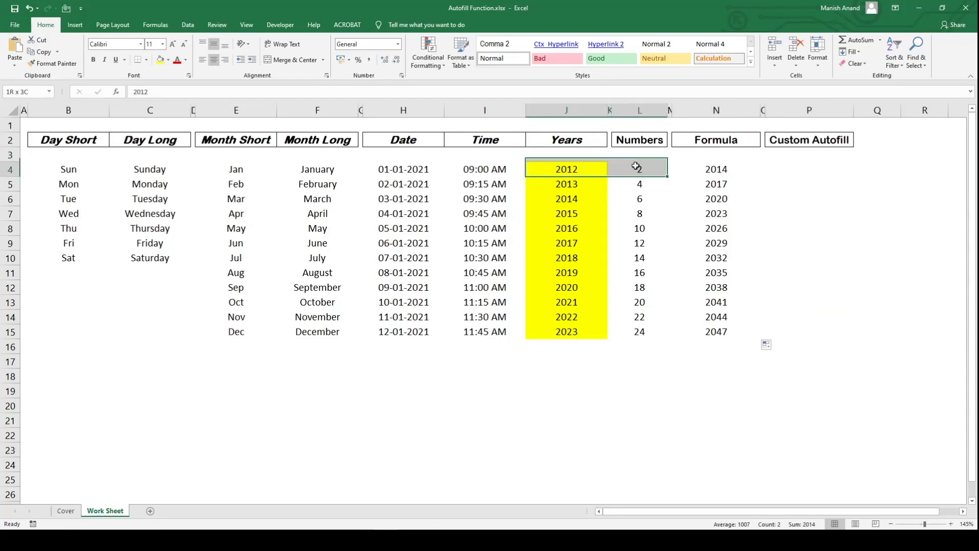
left_click(706, 172)
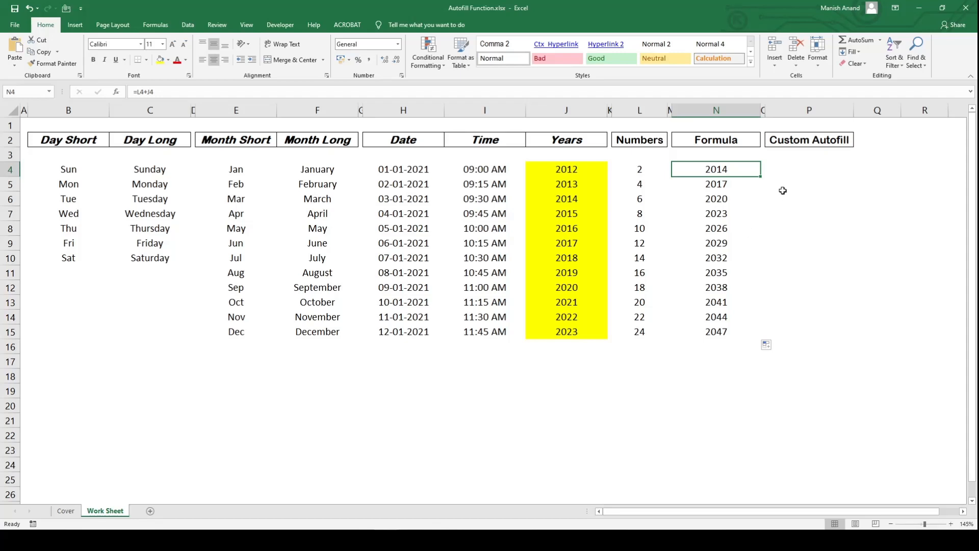
Select P4 under Custom Autofill and open the Custom Lists editor from the advanced Excel options
left_click(798, 169)
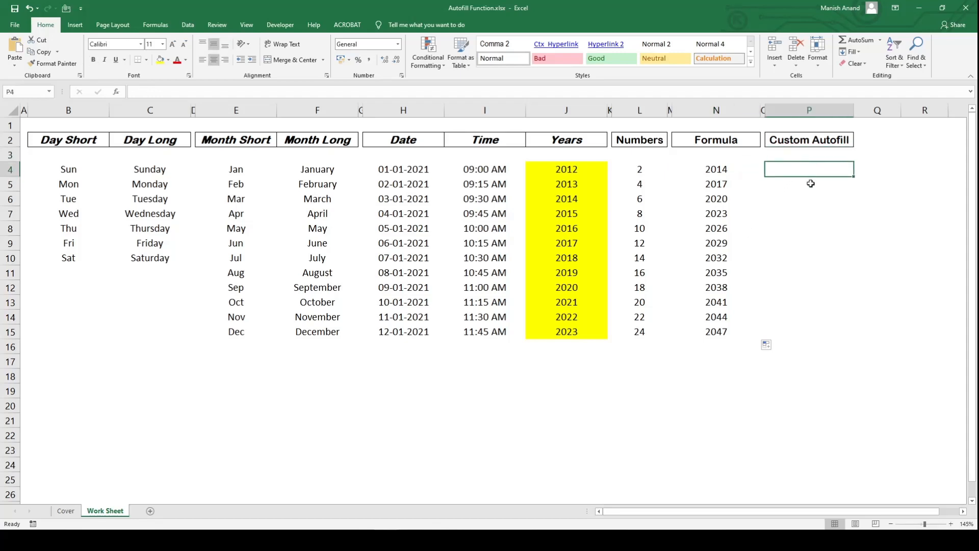
key("alt+Tab")
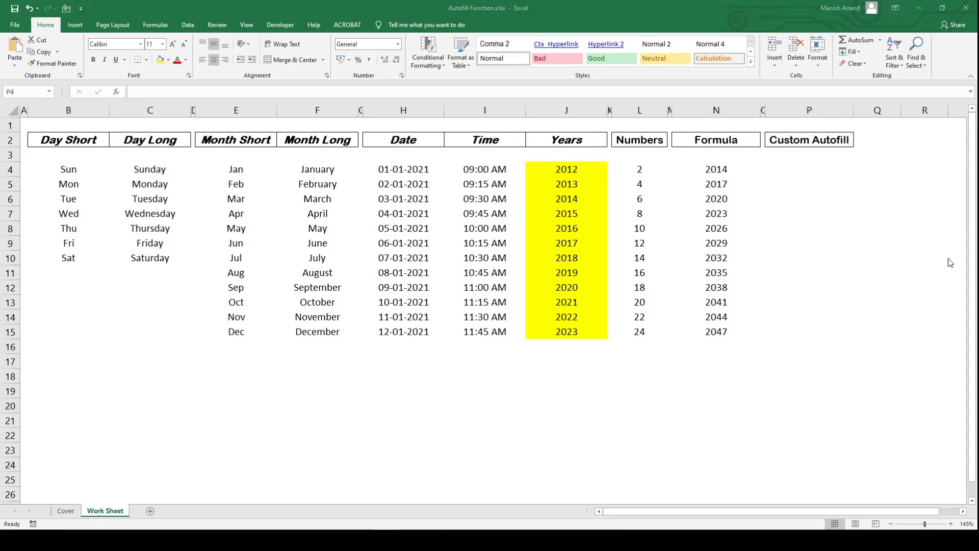
key("alt+Tab")
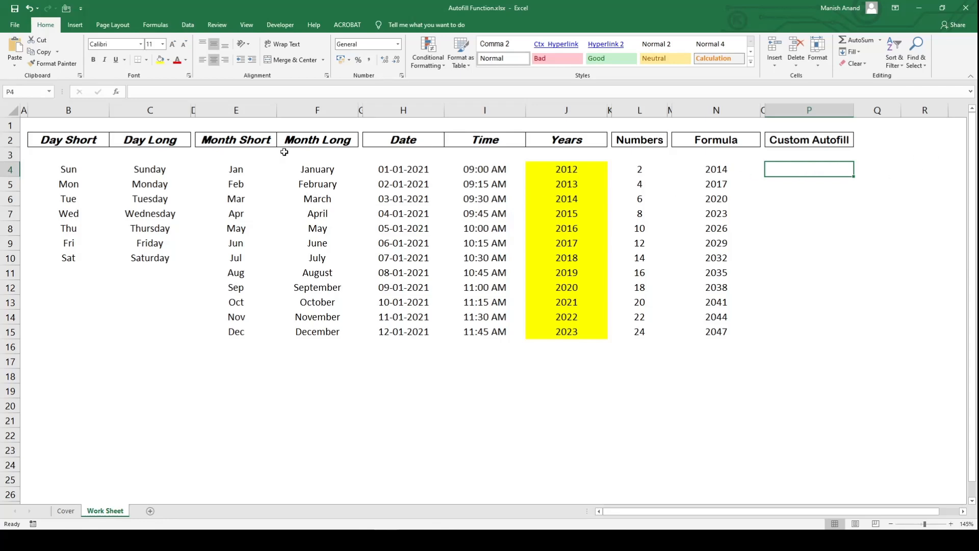
left_click(15, 25)
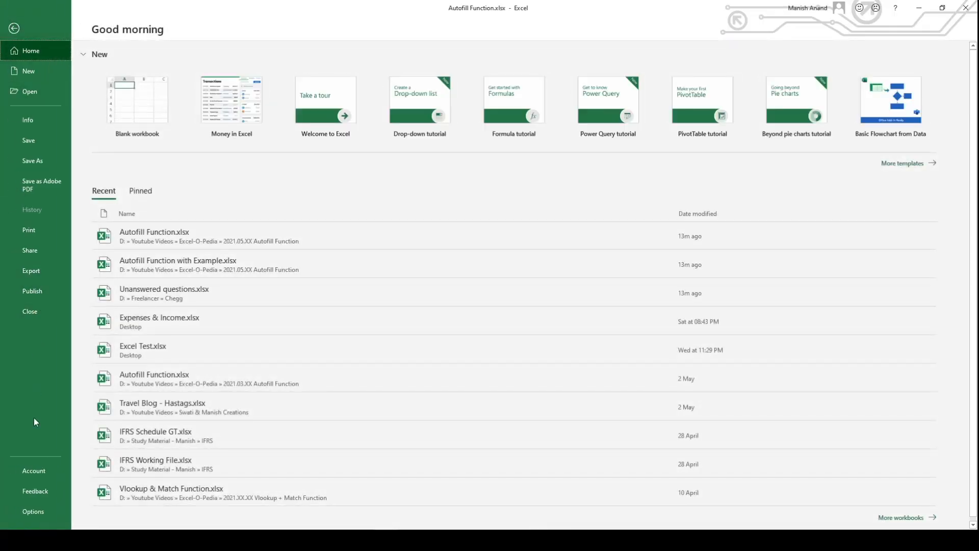
left_click(42, 509)
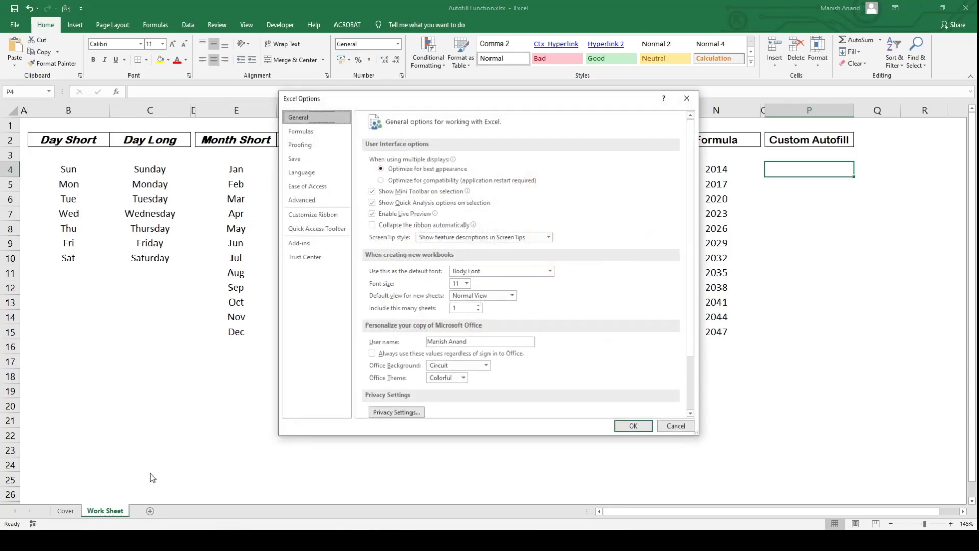
left_click(313, 200)
scroll(553, 213, "down", 10)
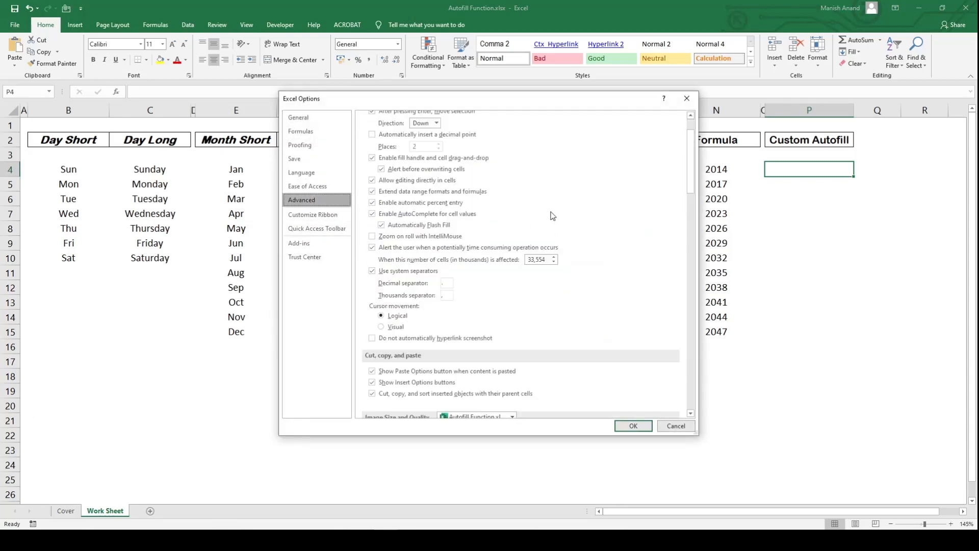
scroll(555, 213, "down", 20)
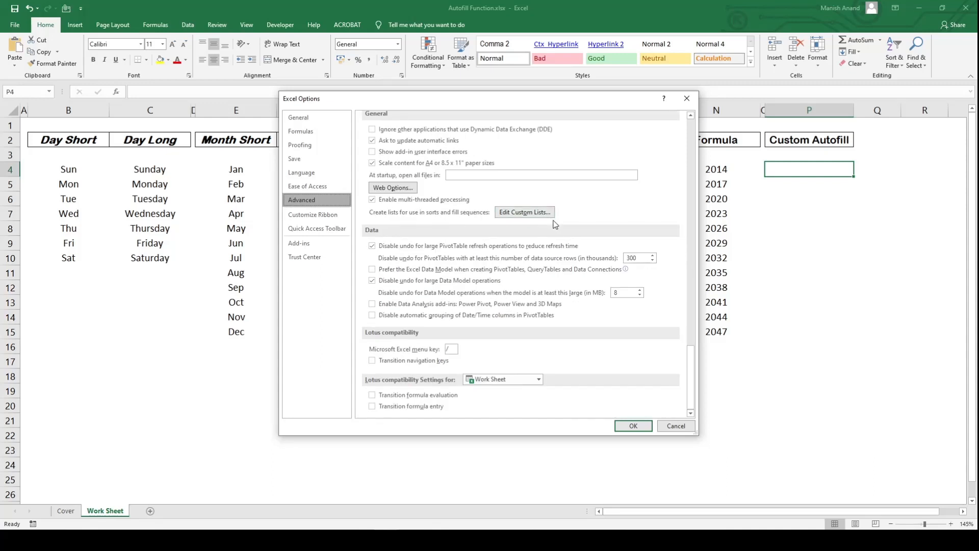
scroll(561, 214, "up", 3)
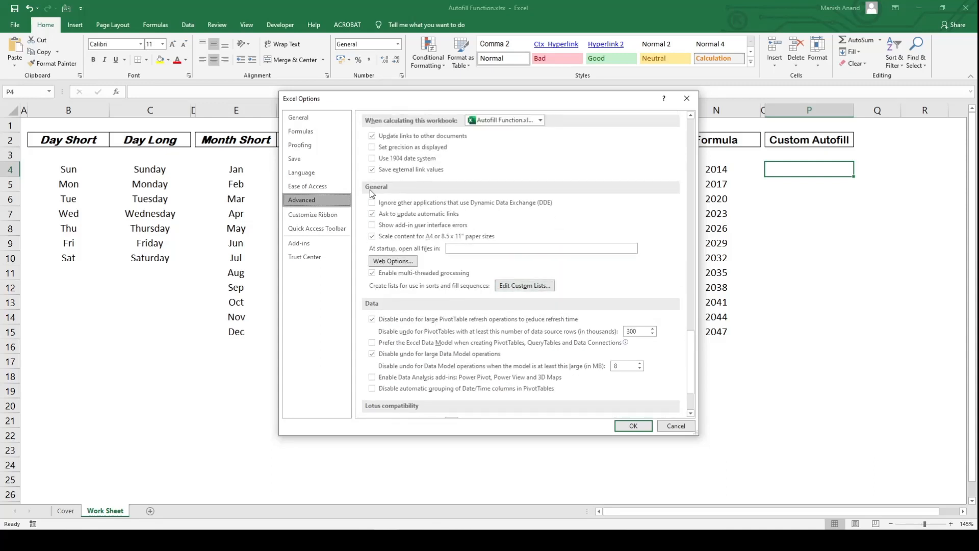
left_click(521, 288)
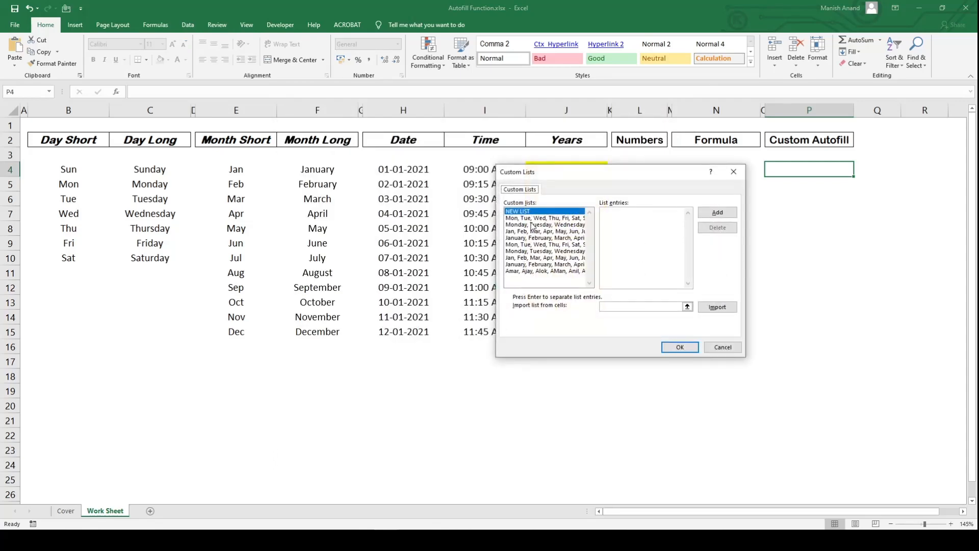
Permanently delete the existing custom list of first names
left_click(542, 270)
left_click(716, 228)
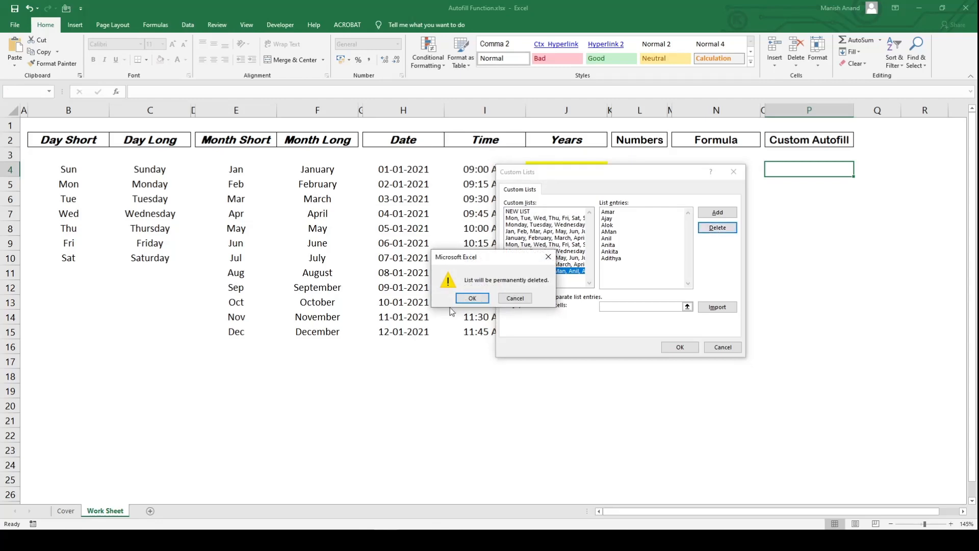
left_click(467, 306)
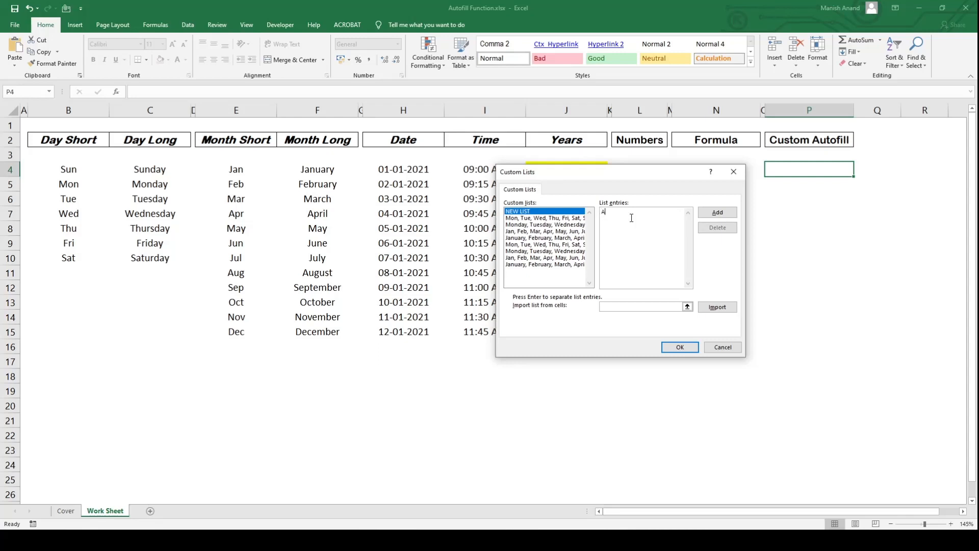
Create a new custom list of eight comma-separated first names and apply it, closing the options
type("astha, Alok, Adithya, Ajay, Aman, Am")
key("BackSpace")
type("mbika, A")
type("ni")
type("l, Ank")
type("y")
type("ta")
type(",")
left_click(679, 347)
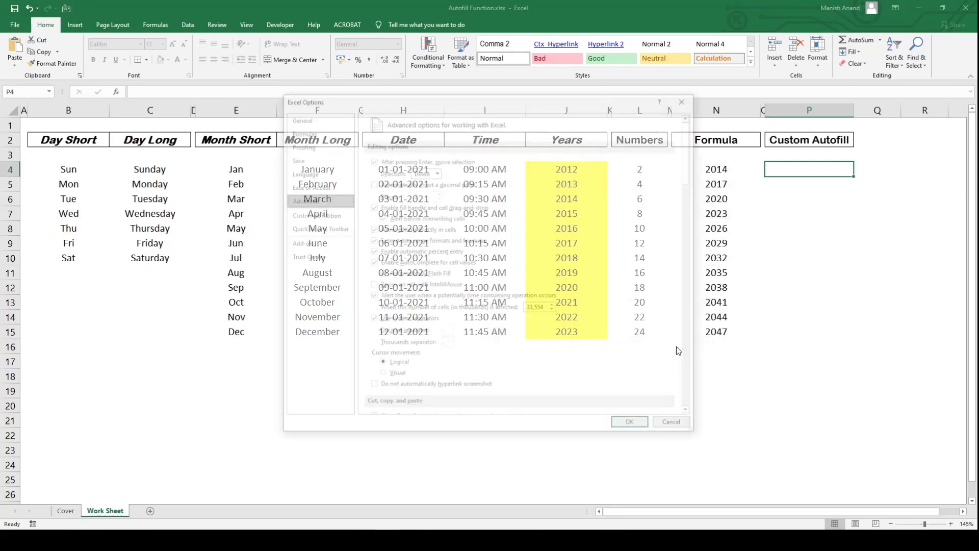
left_click(631, 426)
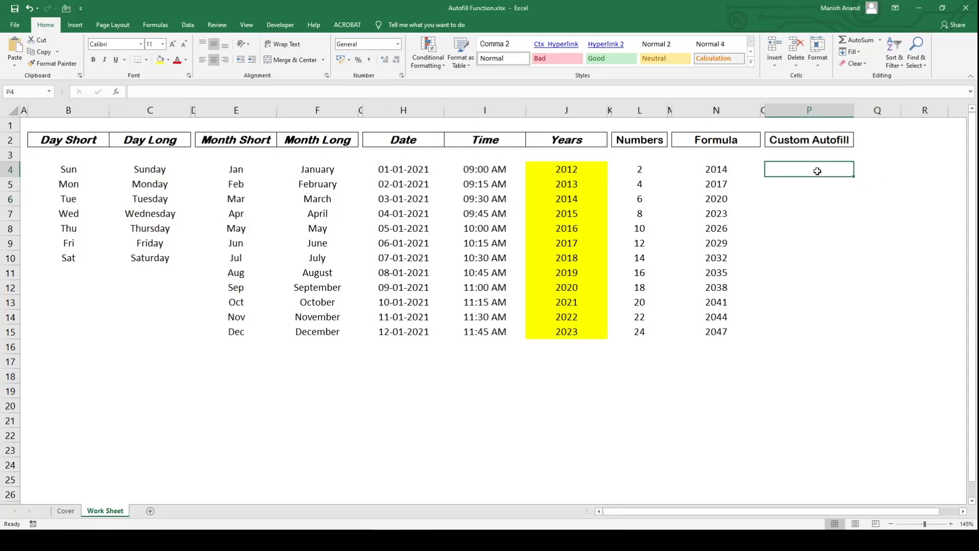
Enter the custom list's second name in P4 and autofill the list down to P12
type("lok")
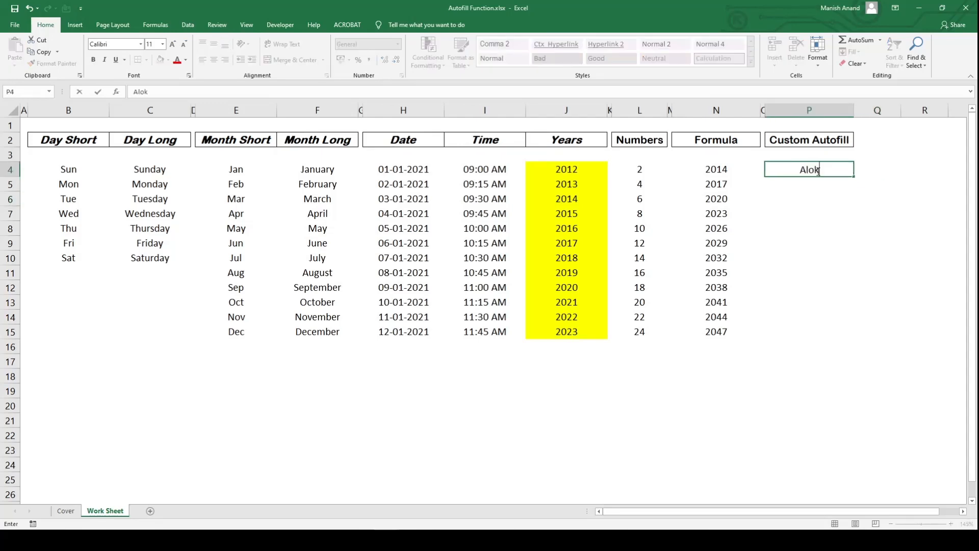
key("Return")
left_click(813, 170)
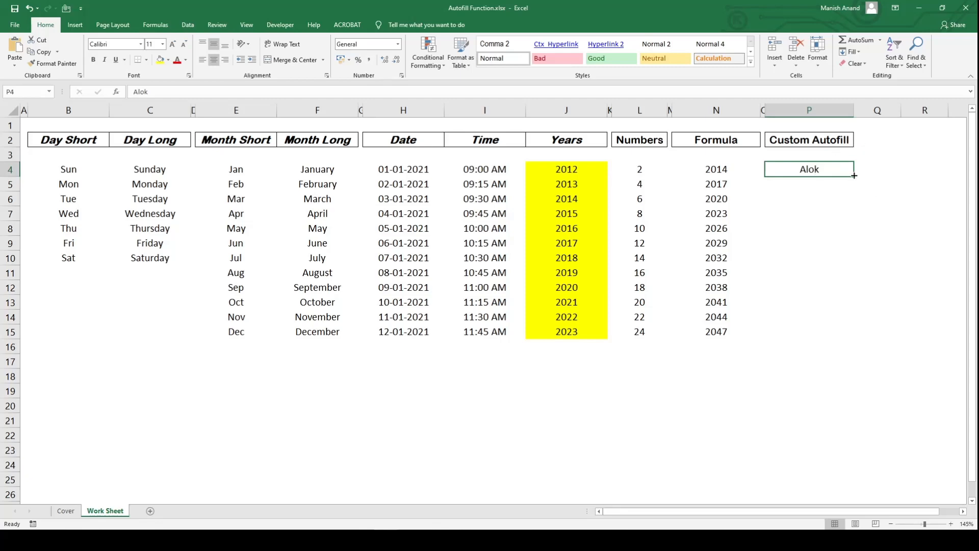
left_click_drag(854, 177, 846, 302)
left_click(839, 170)
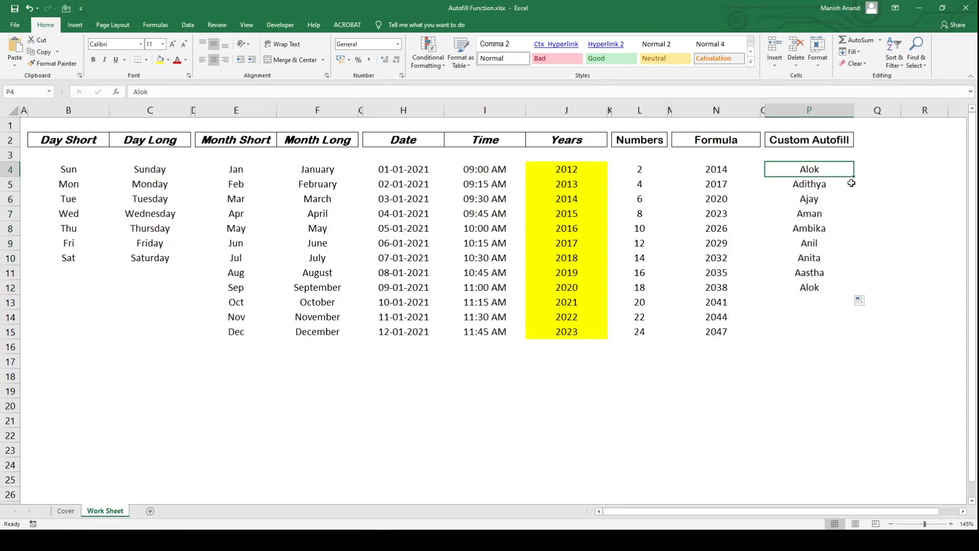
Autofill the custom name list from P4 down to P22 and check where its first name recurs in P12 and P20
left_click_drag(855, 177, 841, 442)
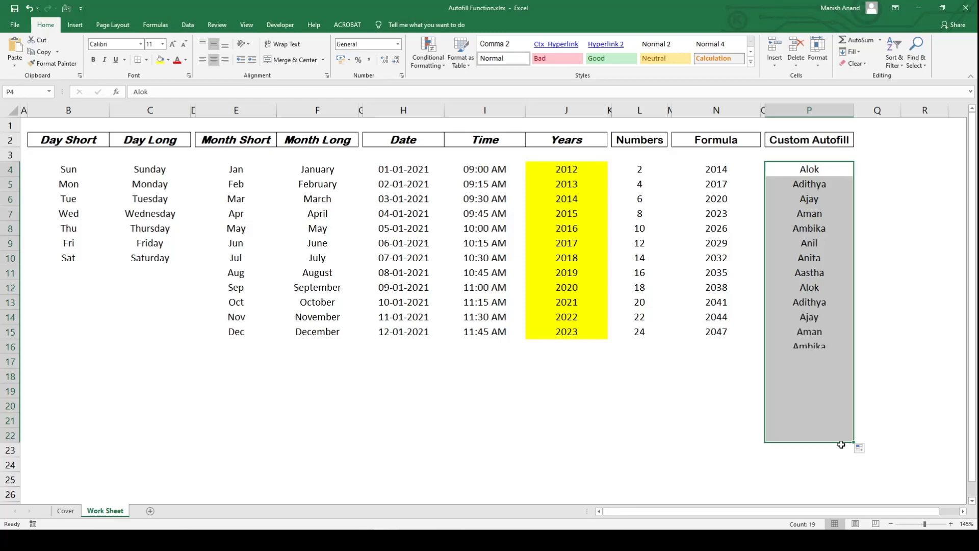
left_click(825, 169)
left_click(811, 287, "ctrl")
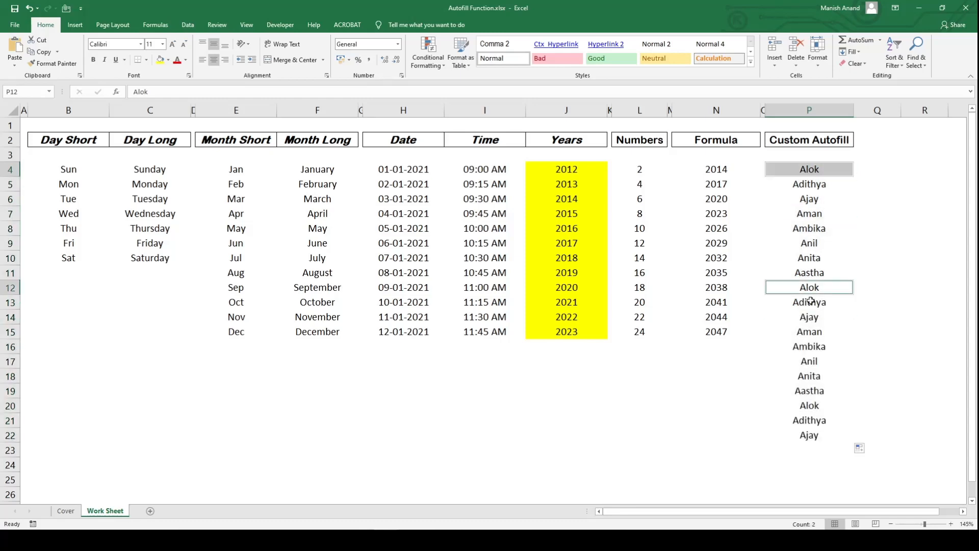
left_click(809, 406, "ctrl")
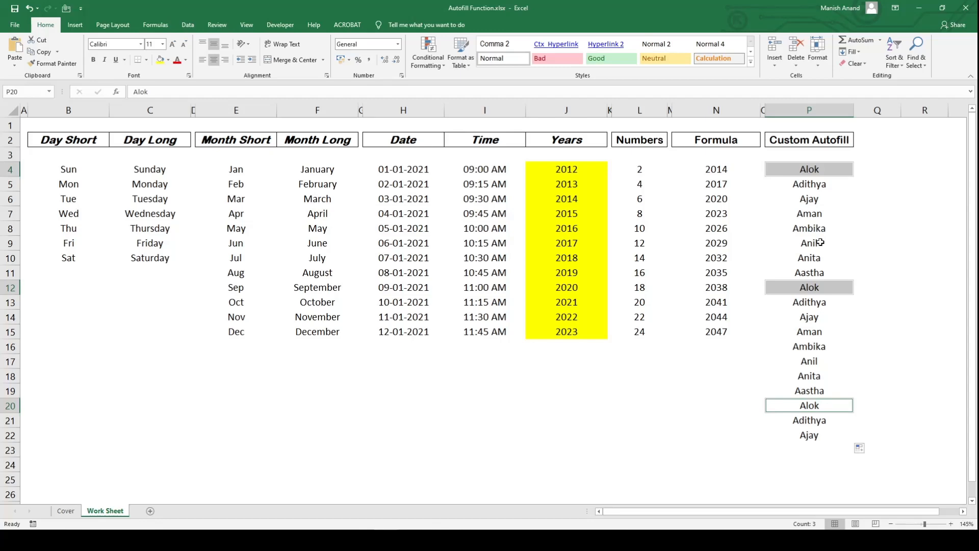
left_click(816, 199)
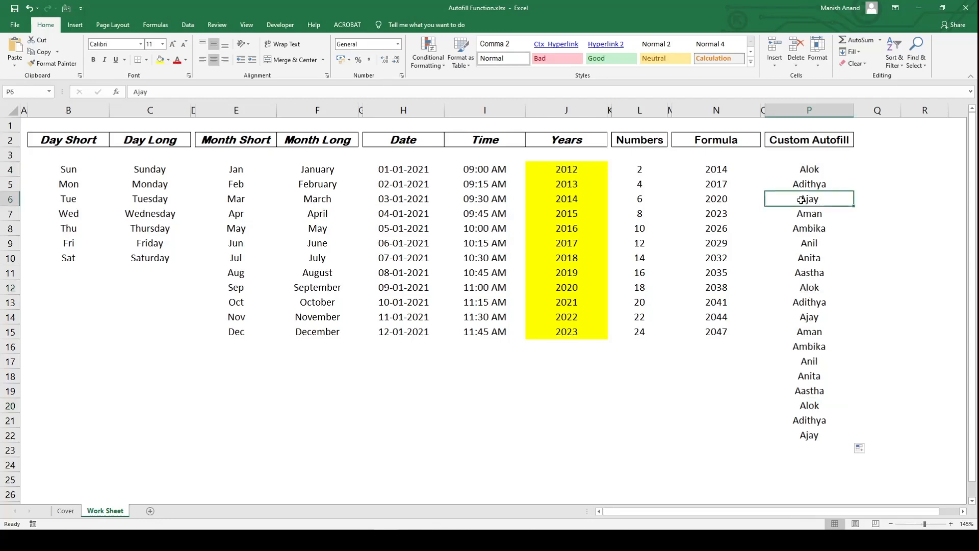
Open the Custom Lists editor again from the advanced Excel options
left_click(15, 25)
left_click(32, 511)
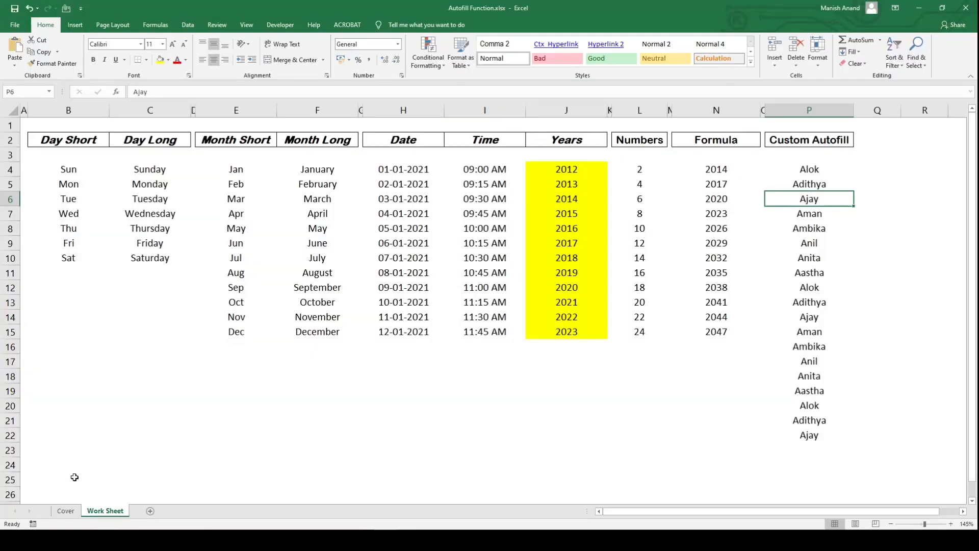
left_click(302, 201)
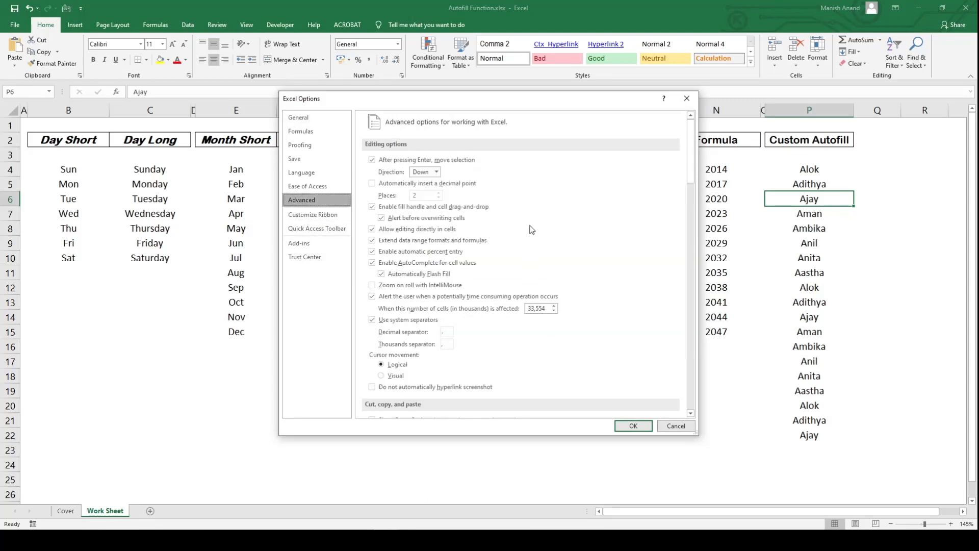
scroll(509, 238, "down", 10)
scroll(508, 237, "down", 12)
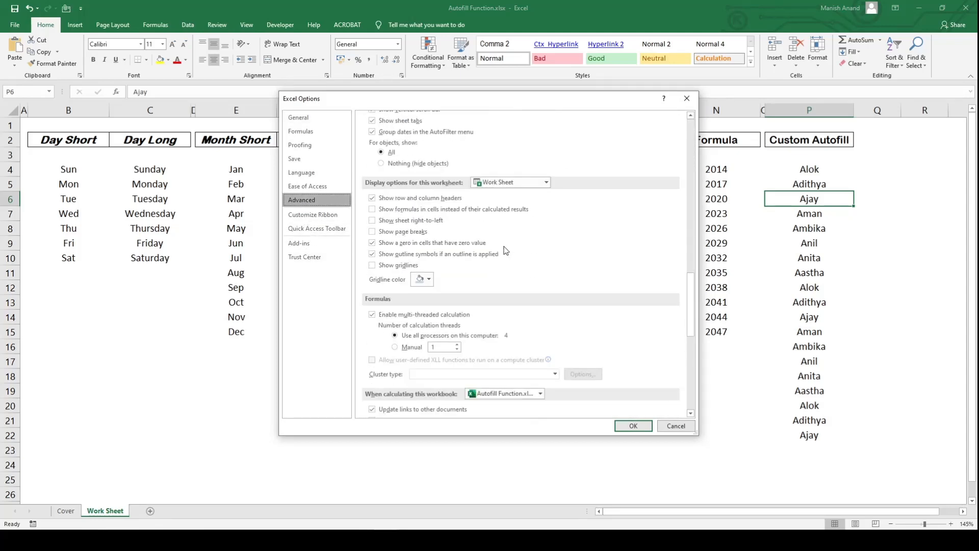
left_click(514, 214)
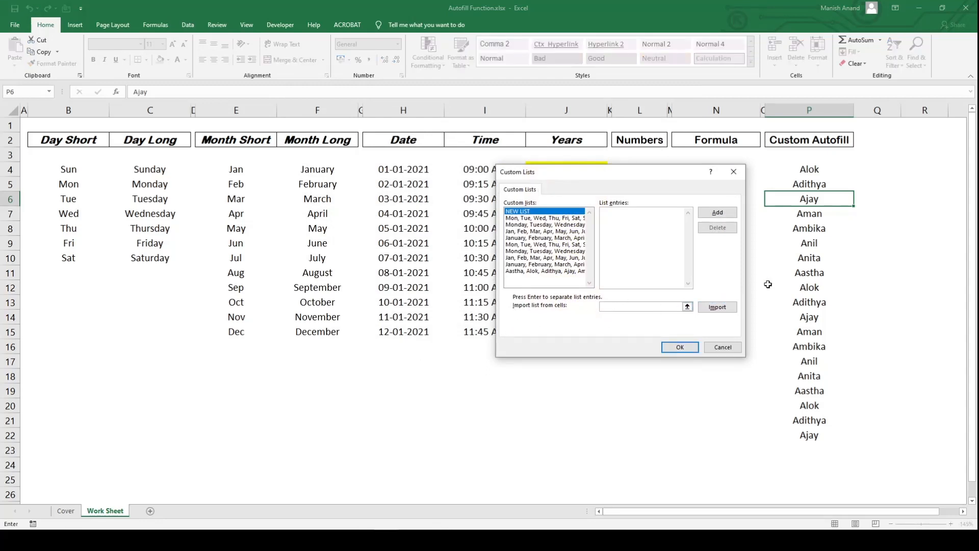
Import the names in $P$4:$P$11 as a new custom list and apply it, closing the options
left_click_drag(922, 168, 918, 380)
left_click_drag(808, 170, 798, 272)
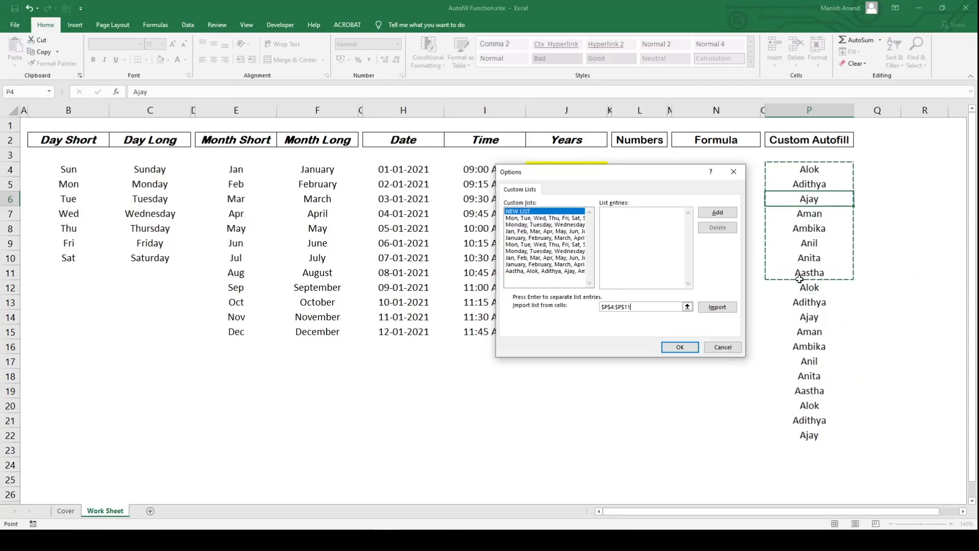
left_click(724, 307)
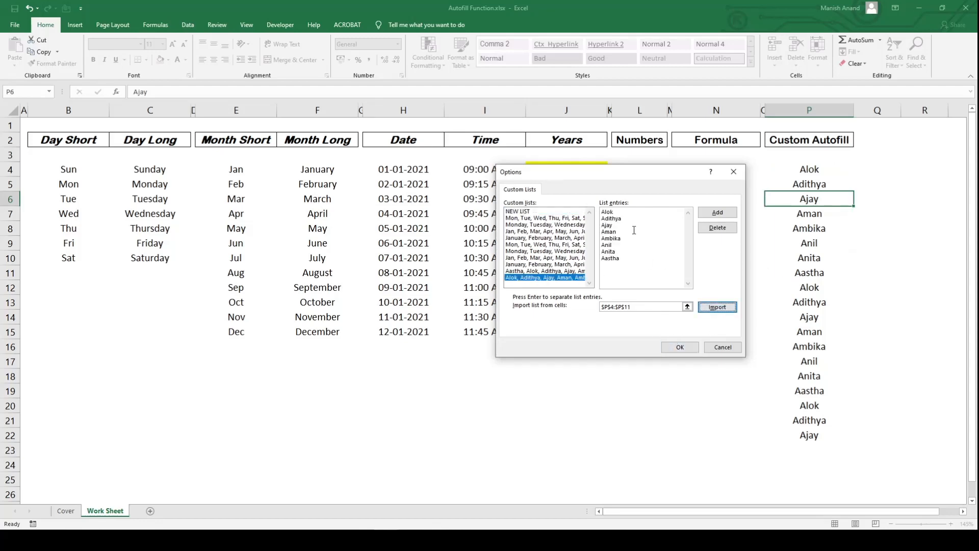
left_click(680, 347)
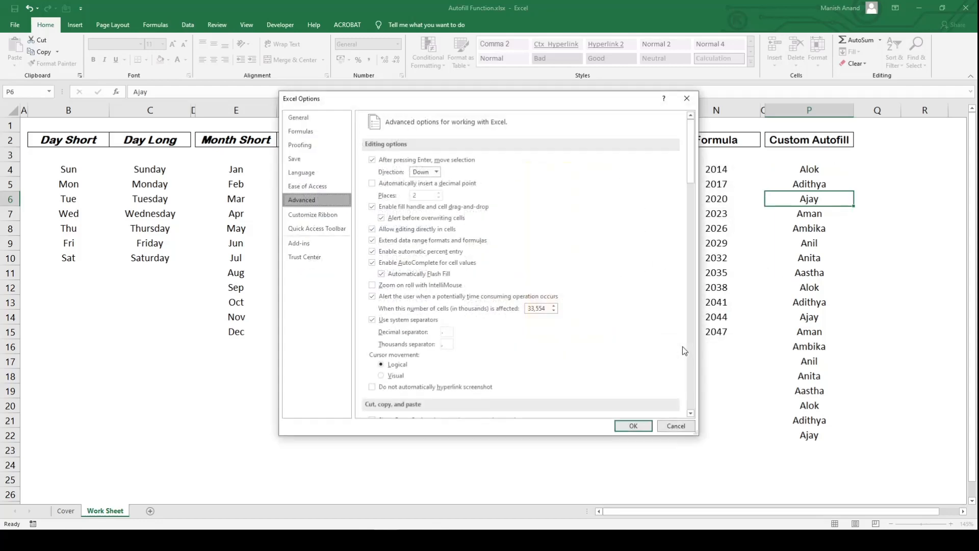
left_click(627, 428)
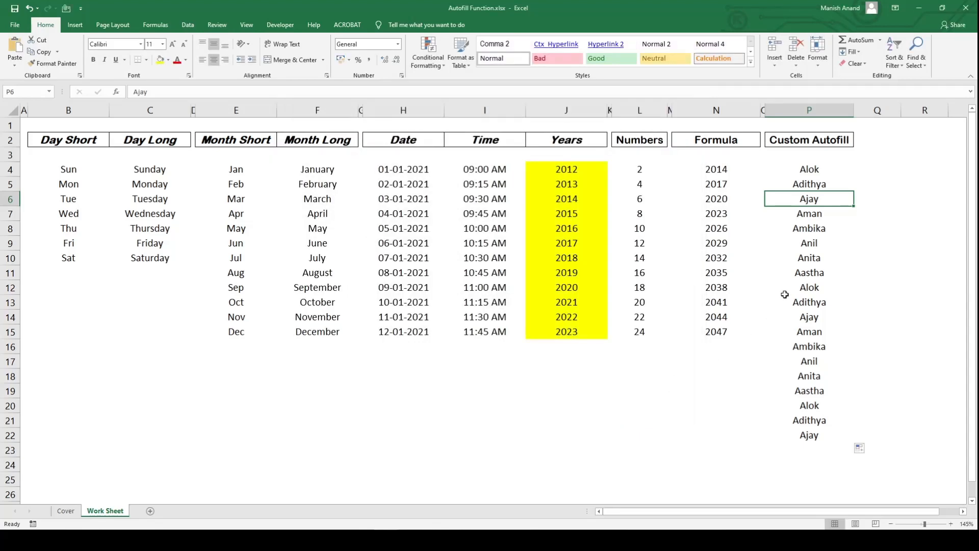
left_click(829, 243)
left_click_drag(832, 170, 807, 258)
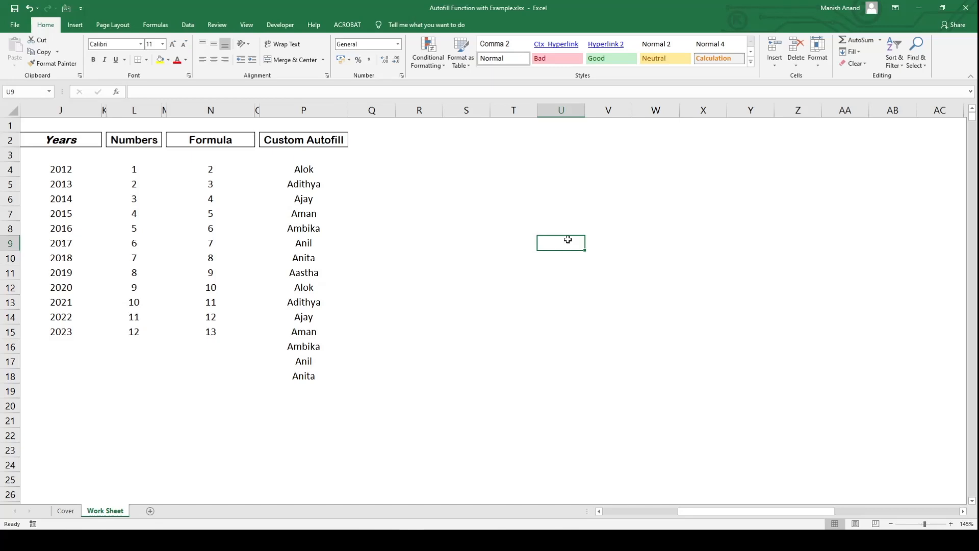
In the Autofill Function with Example workbook, enter the custom list's first name in U9 and autofill it down to U16
type("Alok")
key("Return")
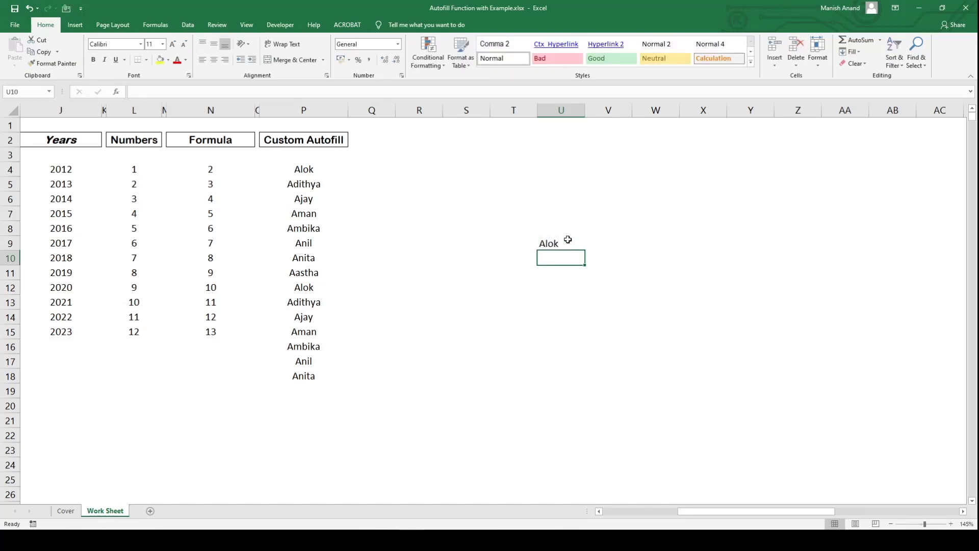
left_click(568, 239)
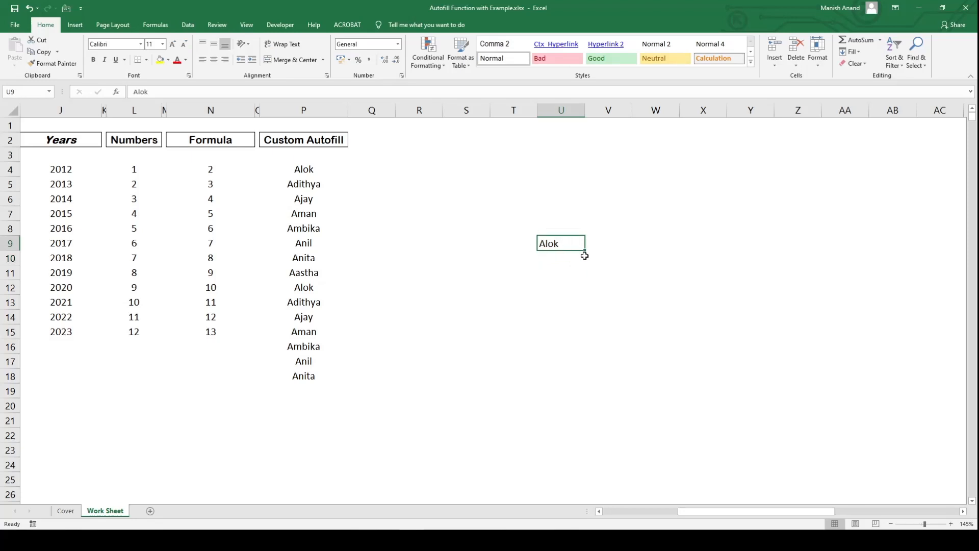
left_click_drag(586, 252, 570, 355)
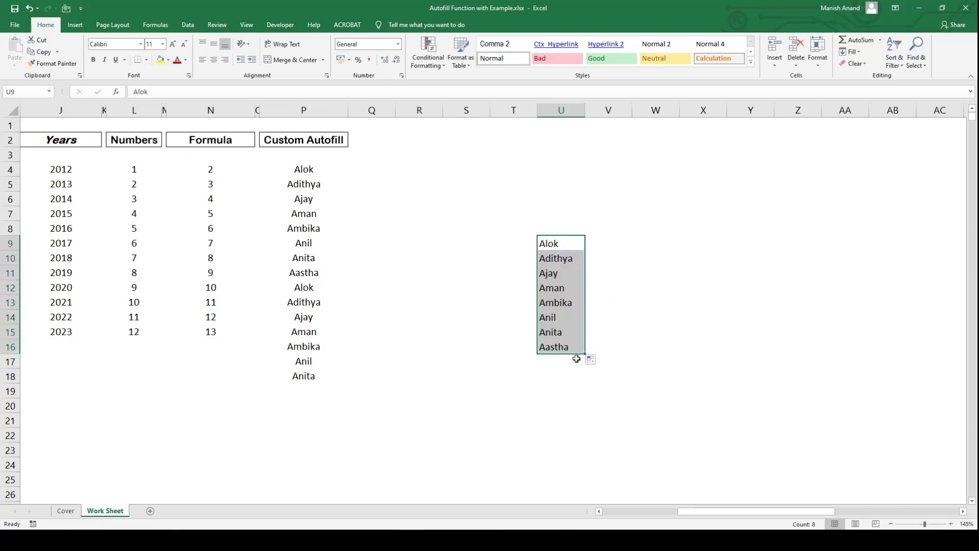
left_click(655, 258)
Autofill the custom name list upward from U9 to U3
left_click(570, 245)
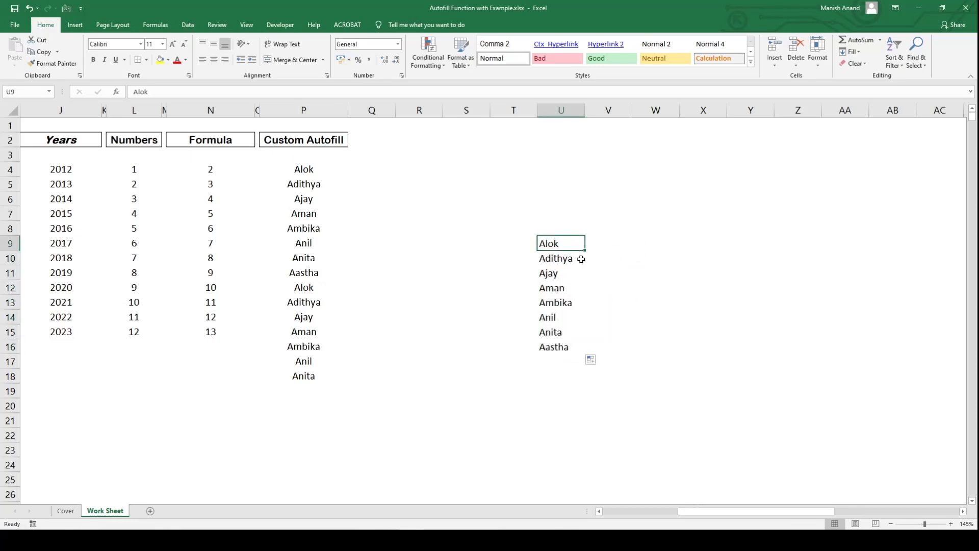
left_click_drag(585, 251, 590, 152)
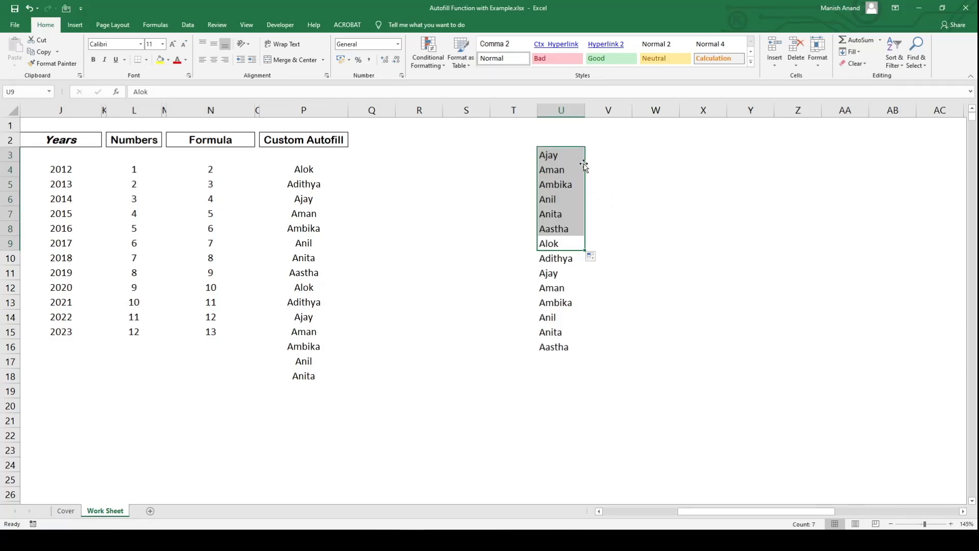
left_click(560, 245)
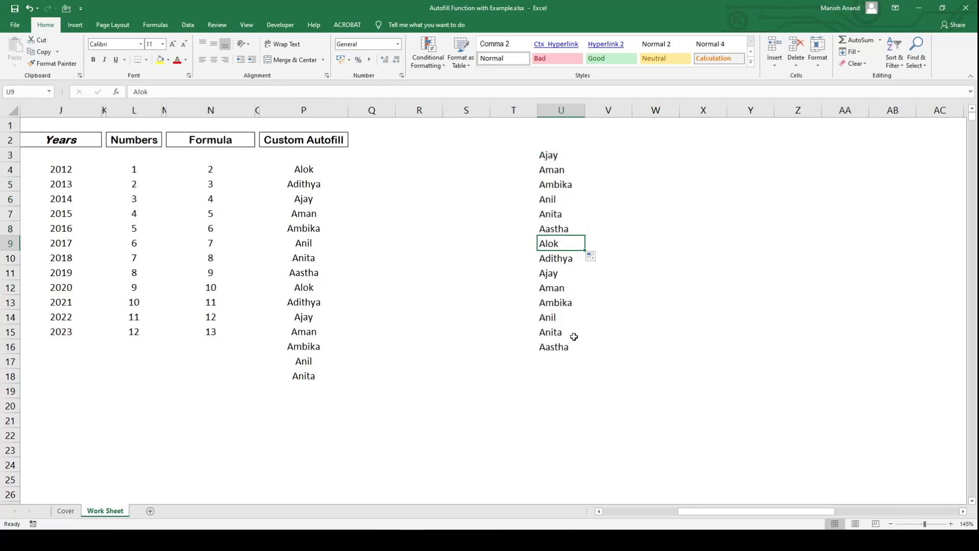
left_click(631, 231)
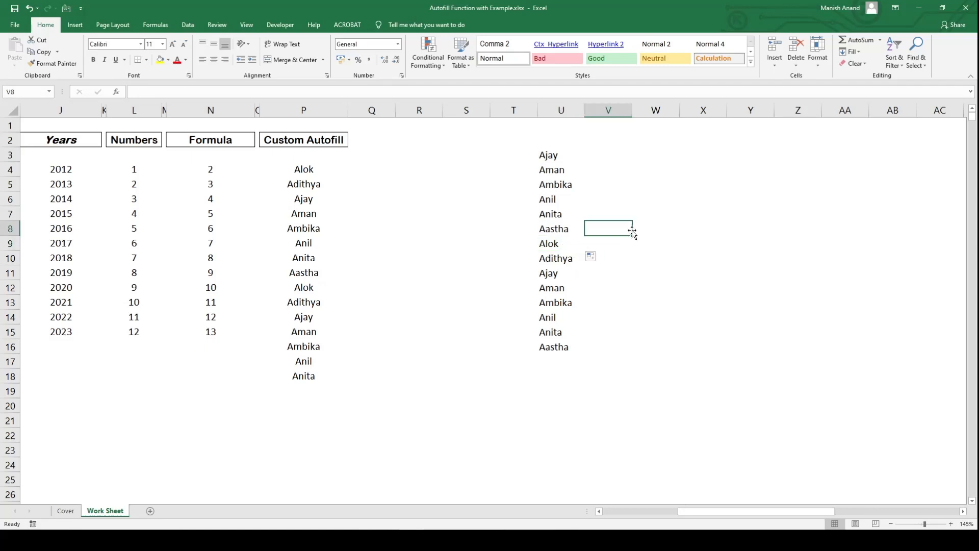
Autofill the custom name list across row 9 from U9 to X9
left_click(559, 245)
left_click_drag(585, 250, 741, 241)
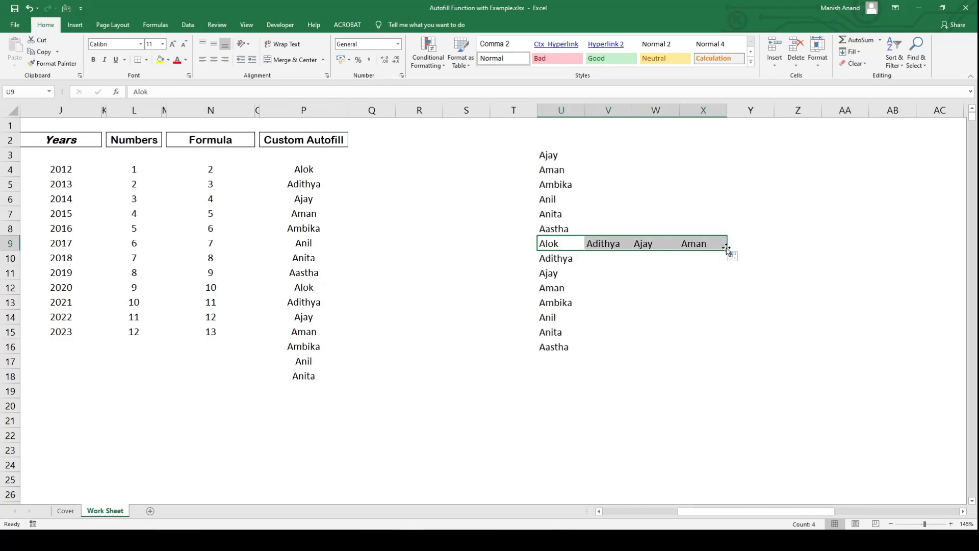
left_click(545, 243)
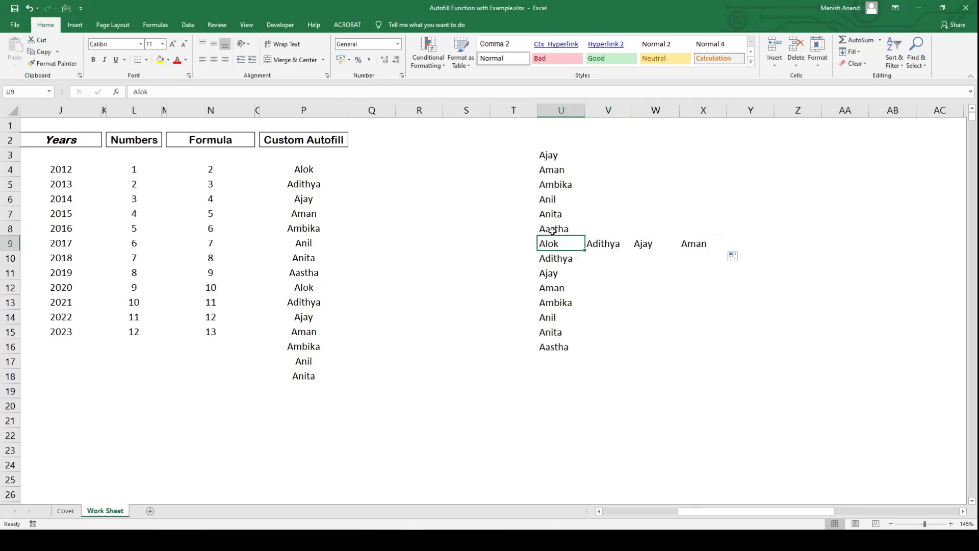
Autofill the custom name list backward along row 6 from U6 toward the Custom Autofill column
left_click(551, 200)
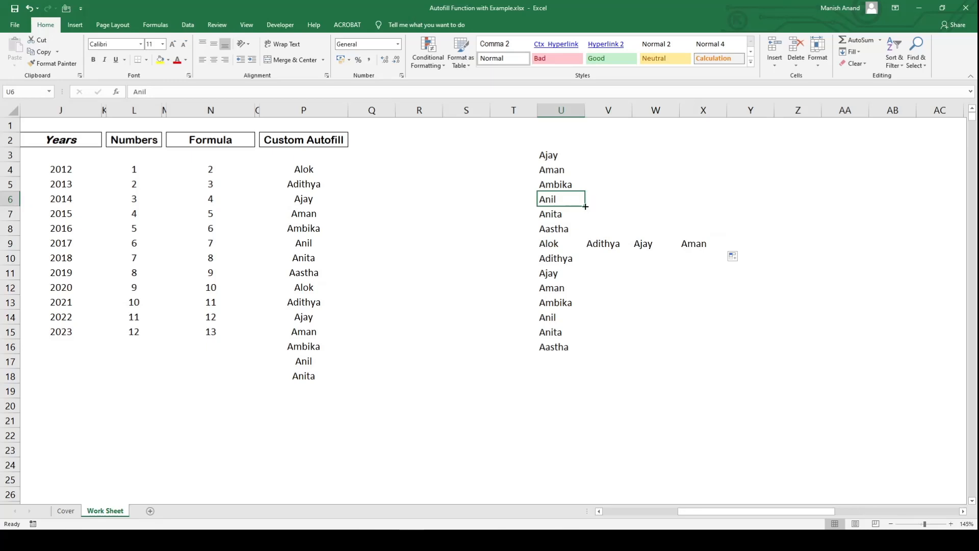
left_click_drag(585, 205, 411, 219)
left_click(663, 388)
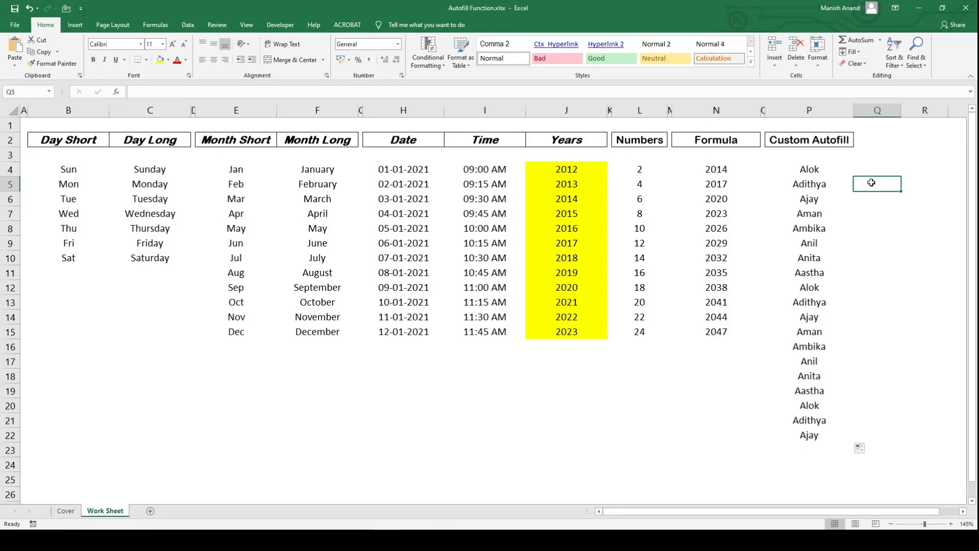
left_click(886, 169)
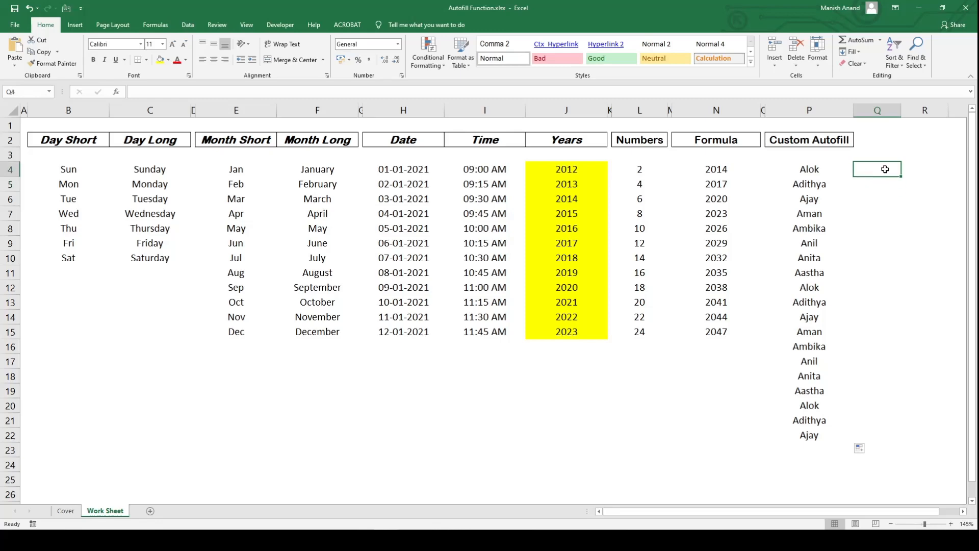